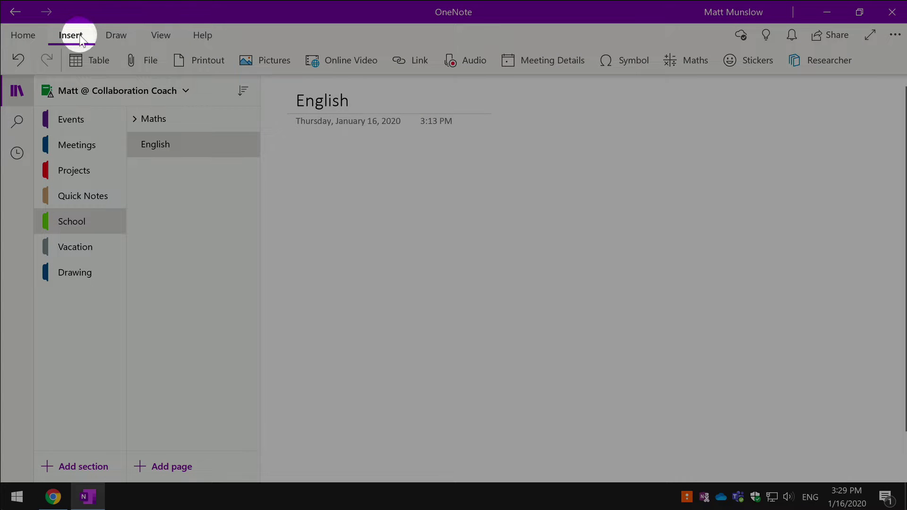
# Search Researcher under Insert for 'shakespeare'
pyautogui.click(71, 36)
pyautogui.click(71, 35)
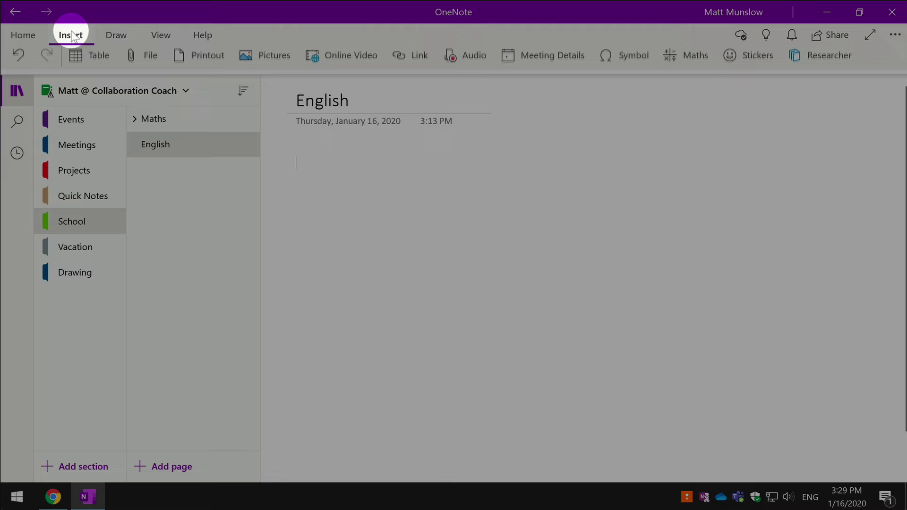
pyautogui.click(834, 55)
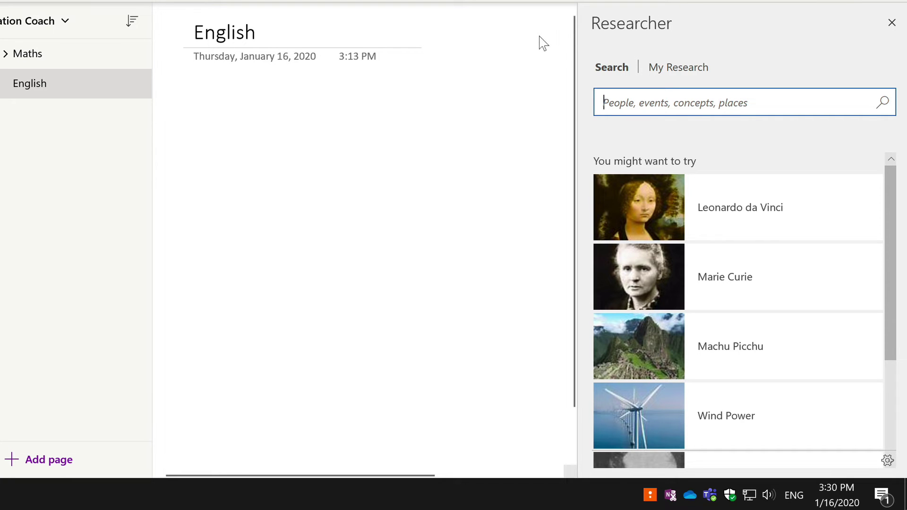
pyautogui.write('shakespeare')
pyautogui.press('Return')
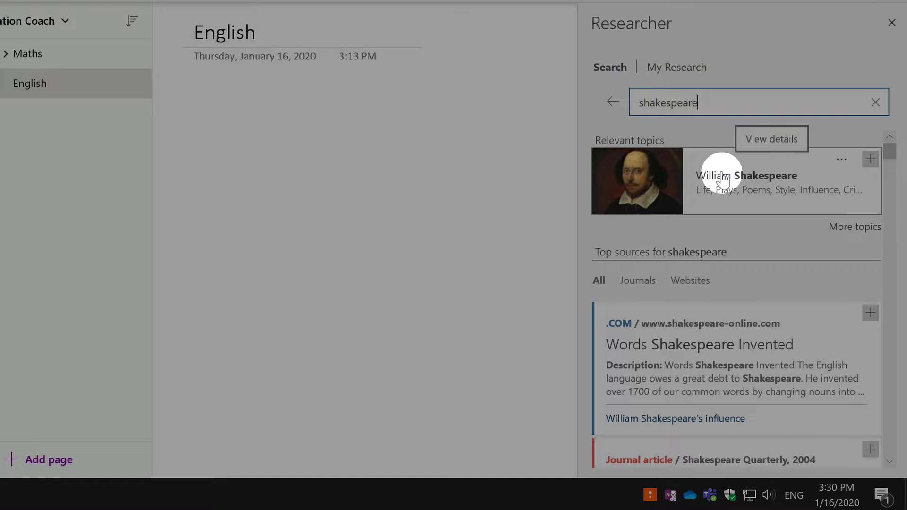
# Open the William Shakespeare topic card and scroll through its details
pyautogui.click(723, 179)
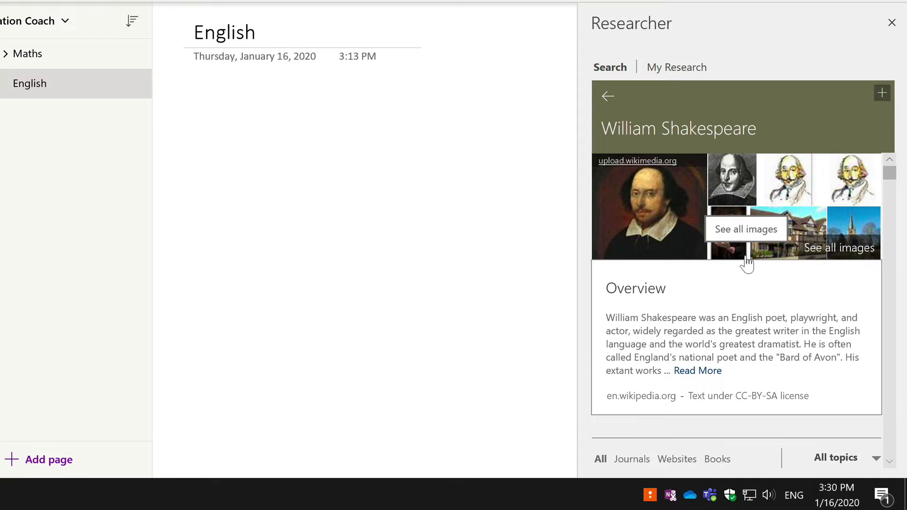
pyautogui.scroll(-1, 742, 264)
pyautogui.scroll(-4, 745, 270)
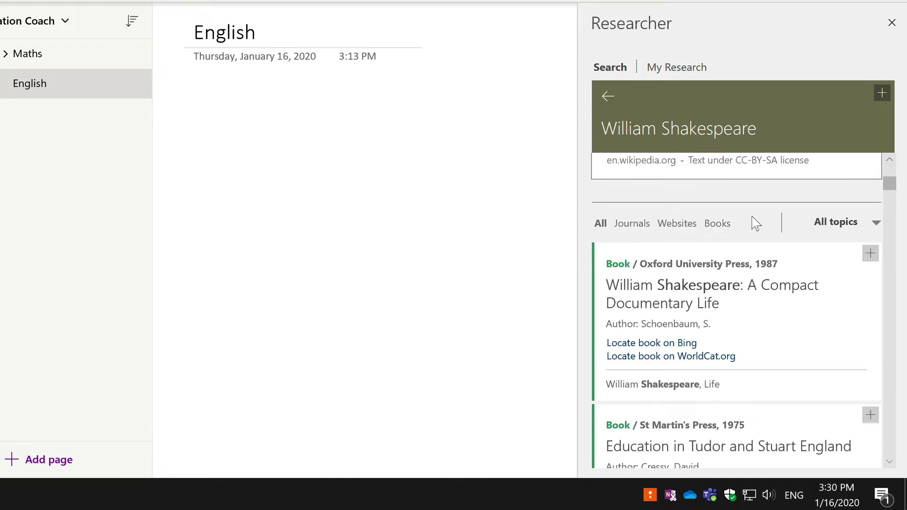
pyautogui.scroll(5, 755, 223)
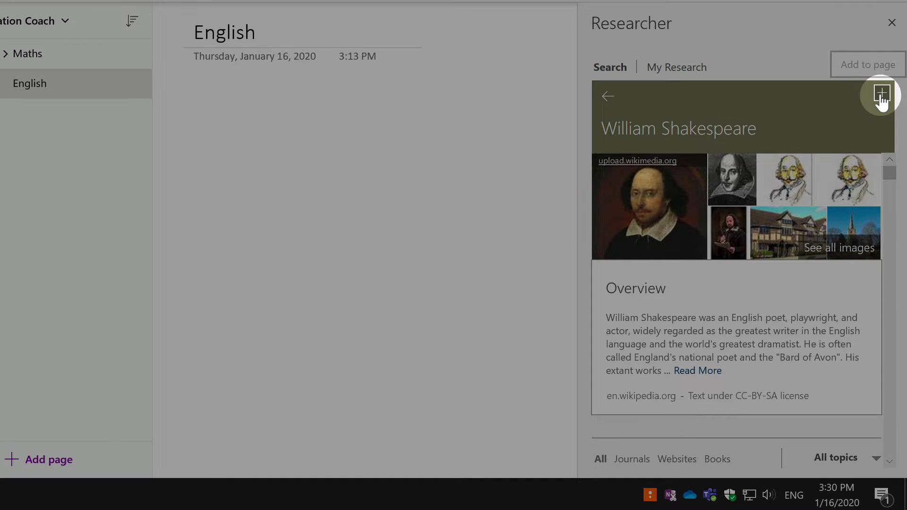
# Add the William Shakespeare topic's portrait and summary to the English page
pyautogui.click(882, 94)
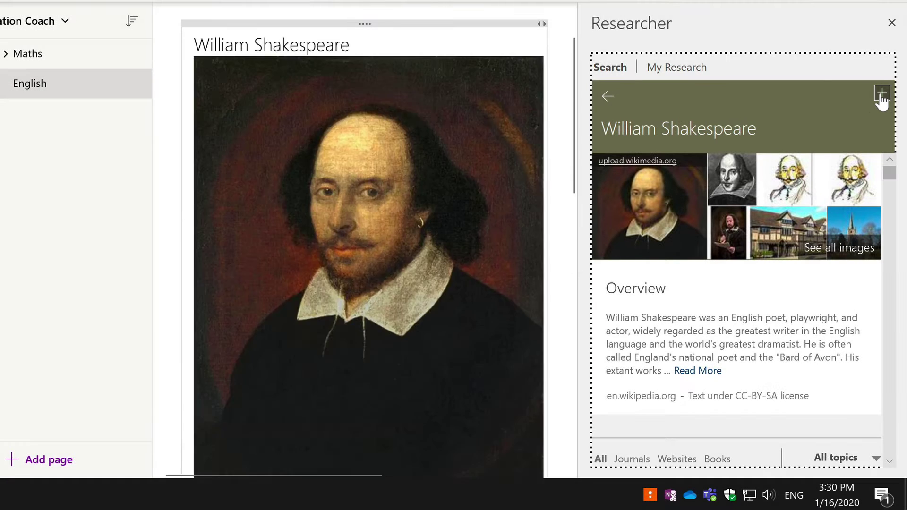
pyautogui.scroll(-8, 373, 151)
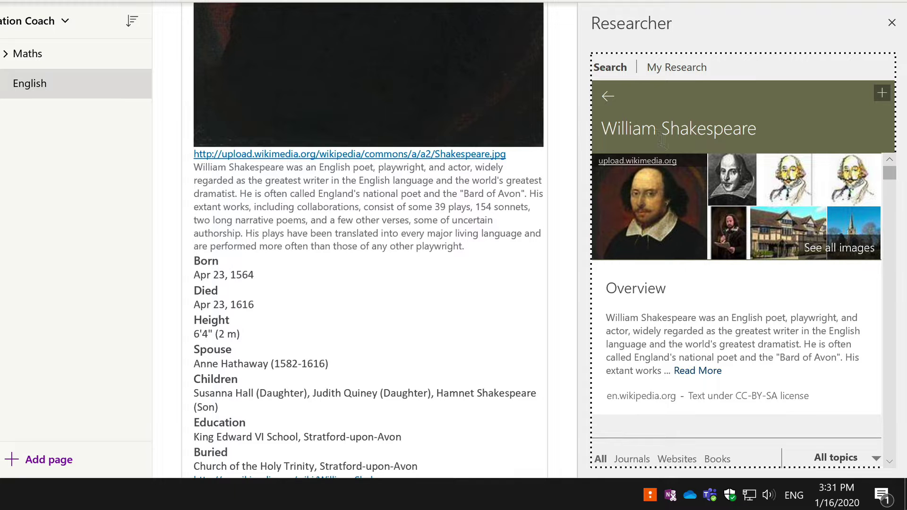
pyautogui.scroll(-6, 676, 146)
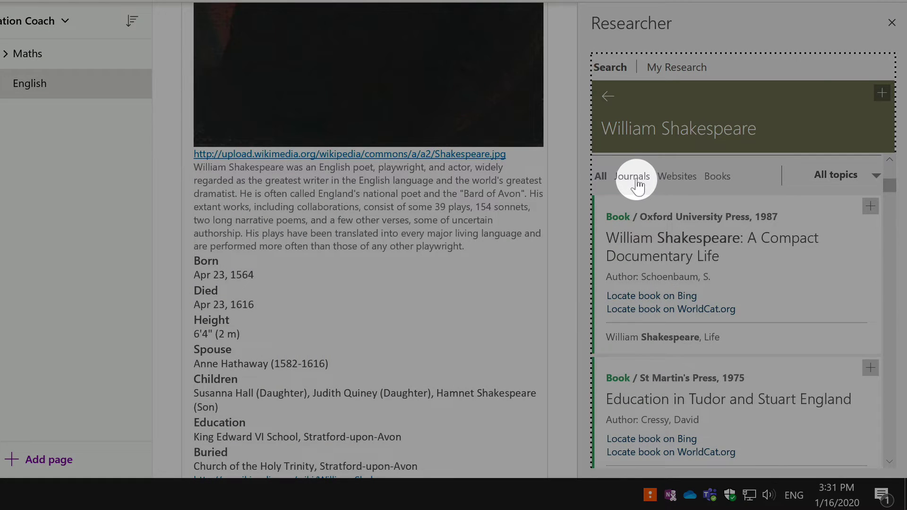
# Filter Researcher results to Journals and place the cursor below the Wikipedia link
pyautogui.click(632, 176)
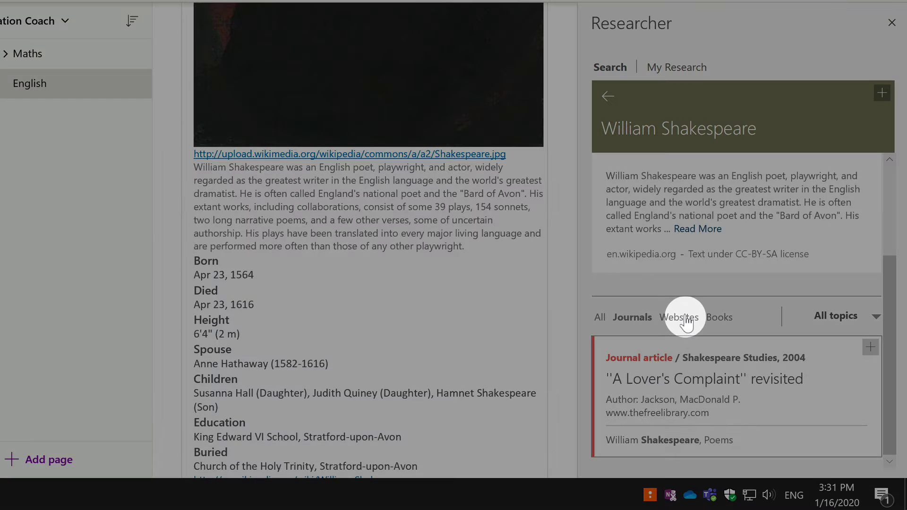
pyautogui.click(686, 319)
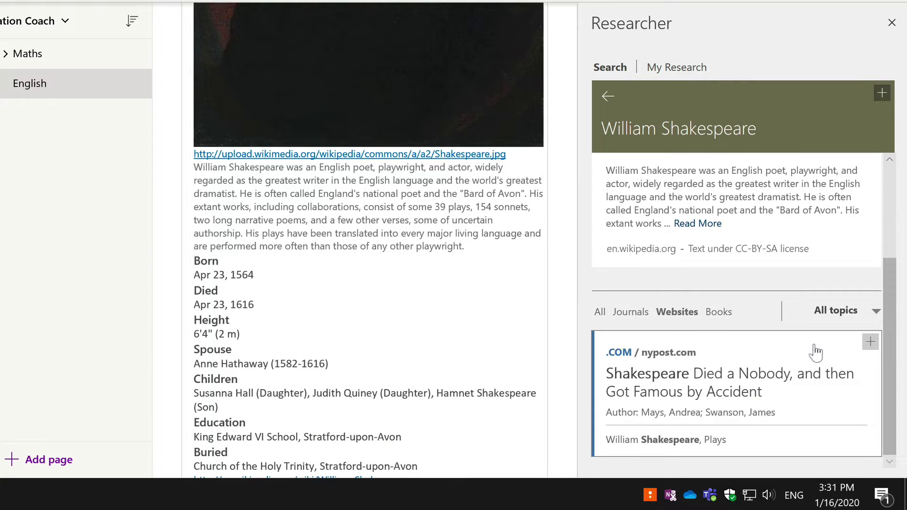
pyautogui.click(632, 314)
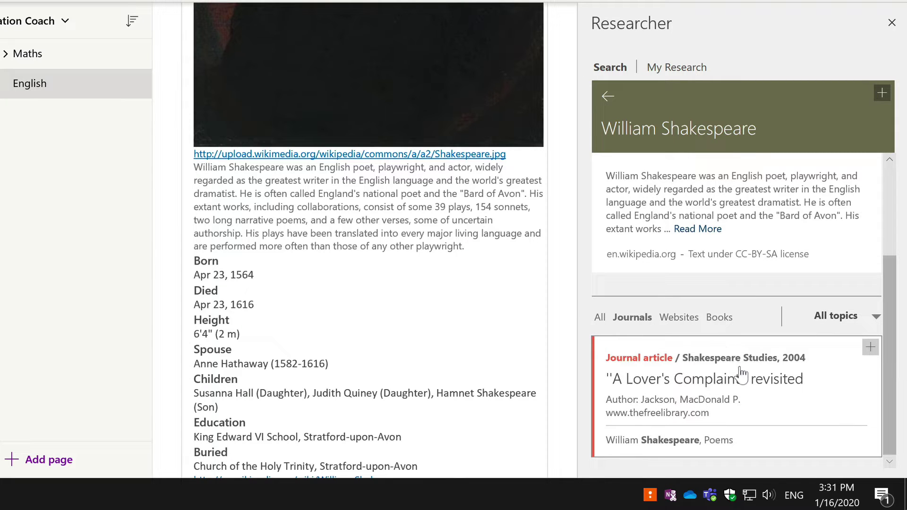
pyautogui.scroll(-8, 484, 333)
pyautogui.scroll(3, 485, 333)
pyautogui.click(217, 279)
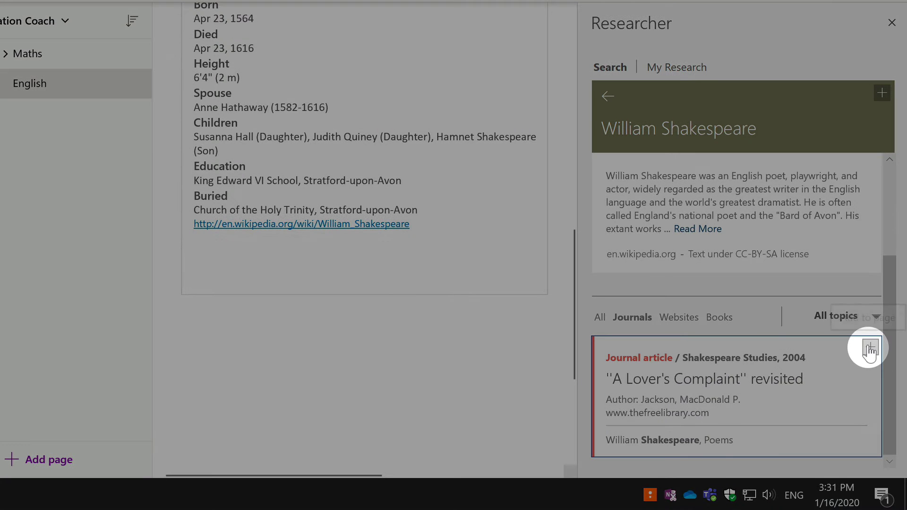
# Add the journal article citation, then make the Shakespeare page a subpage of English
pyautogui.click(870, 350)
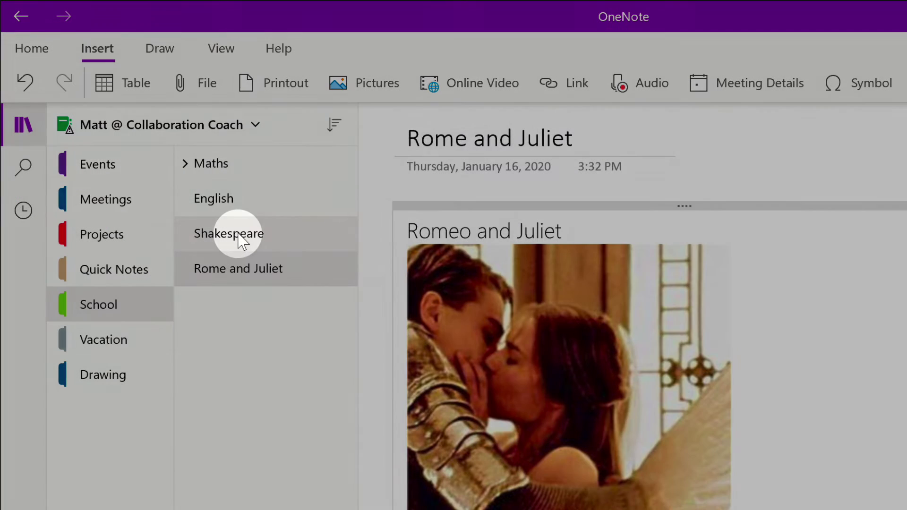
pyautogui.click(243, 241)
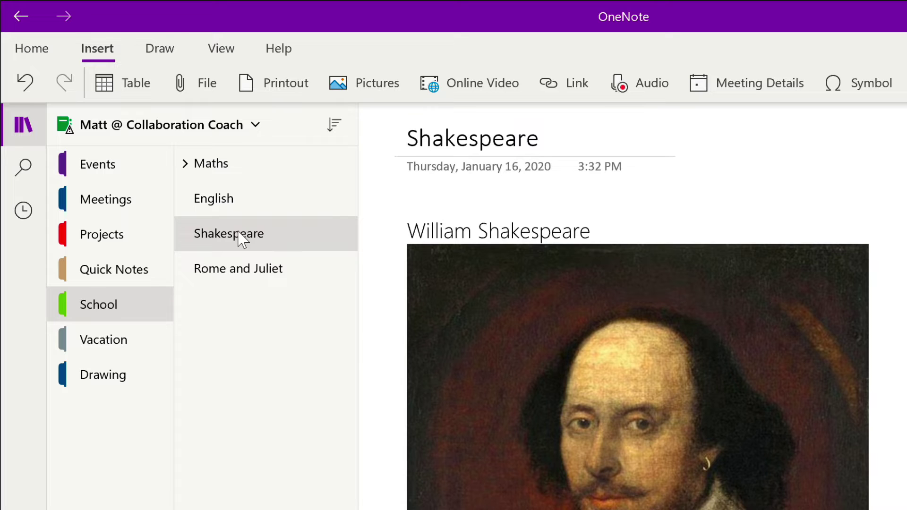
pyautogui.rightClick(241, 235)
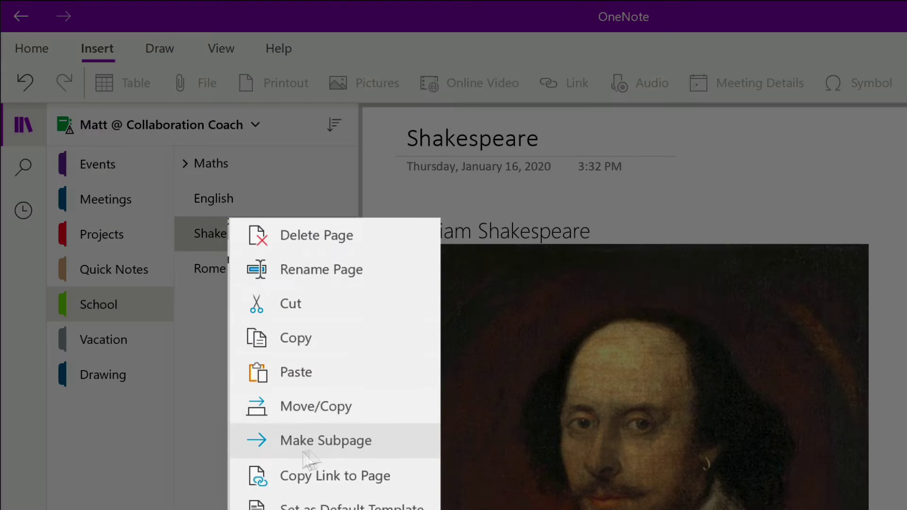
pyautogui.click(310, 441)
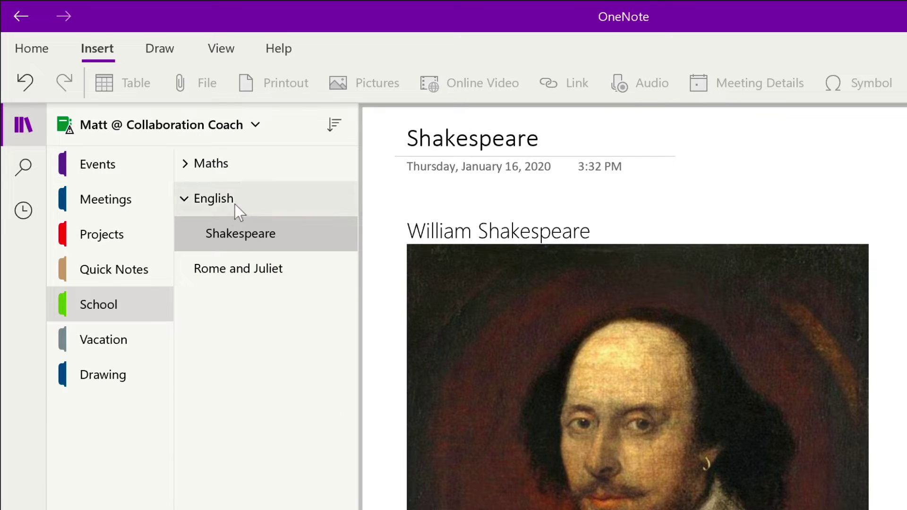
# Make Rome and Juliet a subpage, indenting it one level further
pyautogui.click(232, 275)
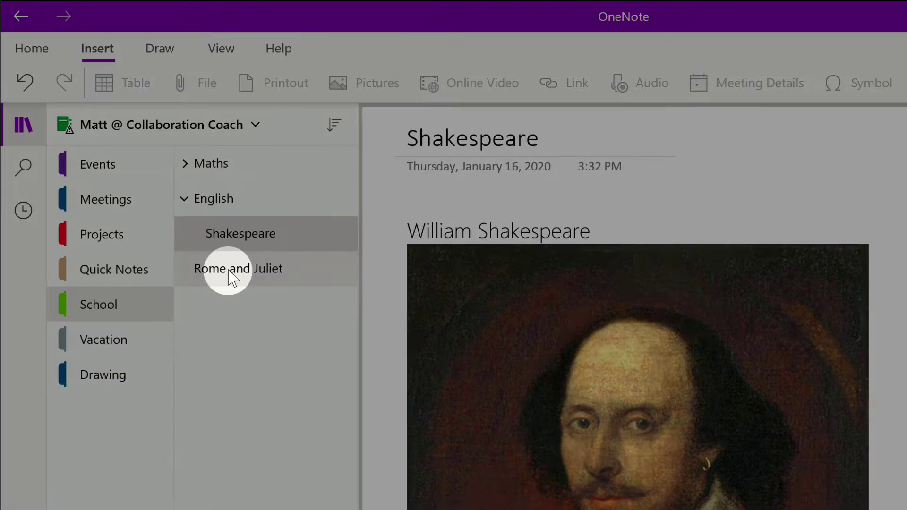
pyautogui.rightClick(235, 272)
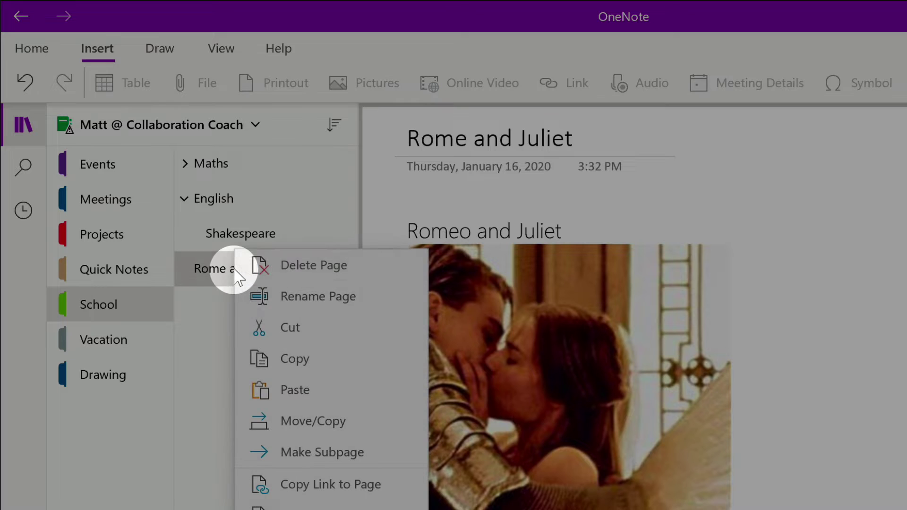
pyautogui.click(326, 453)
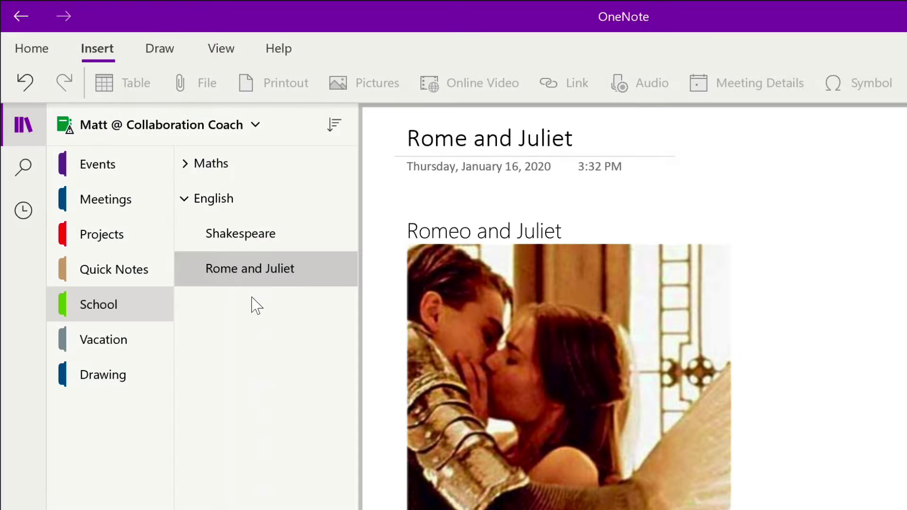
pyautogui.rightClick(254, 277)
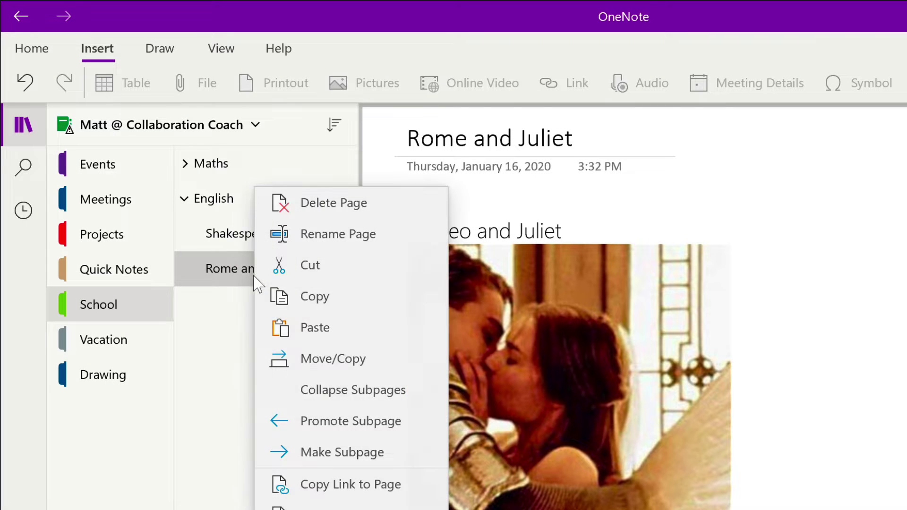
pyautogui.click(330, 451)
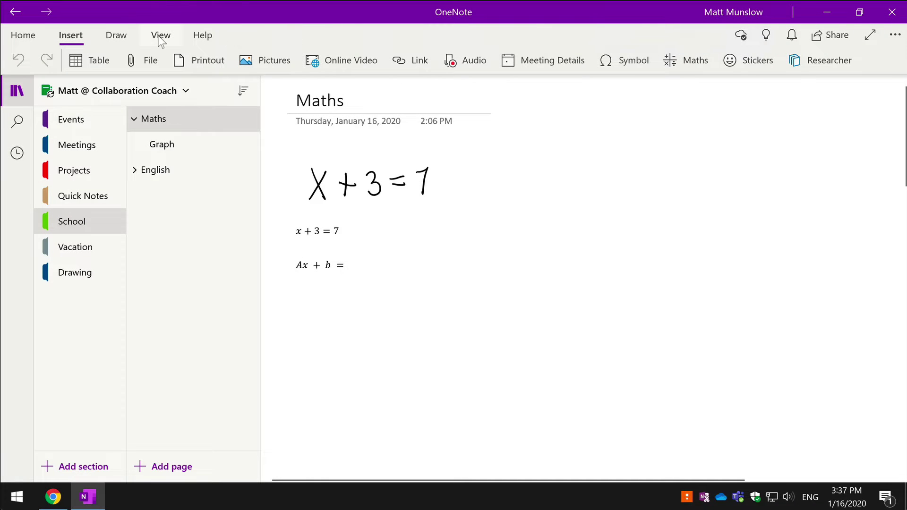
# Lasso-select the handwritten X + 3 = 7, open Maths for it, then close the maths pane
pyautogui.click(161, 36)
pyautogui.click(112, 38)
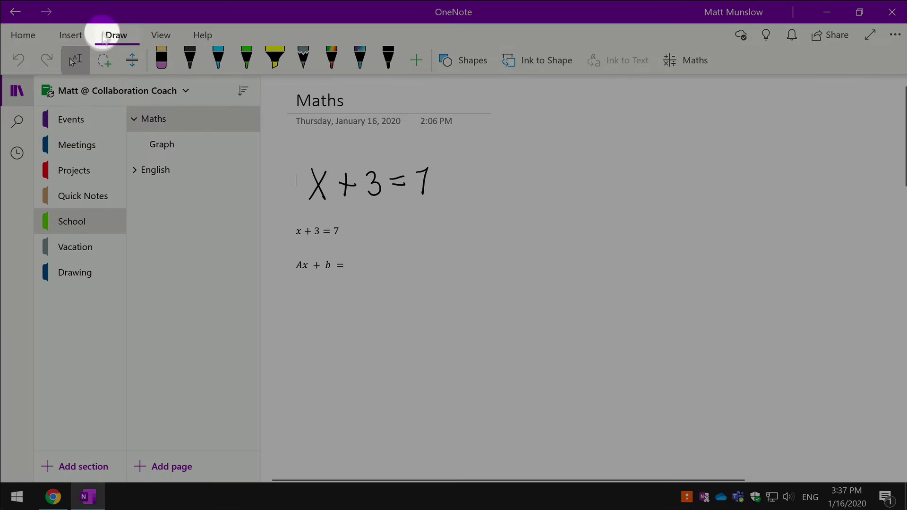
pyautogui.click(104, 60)
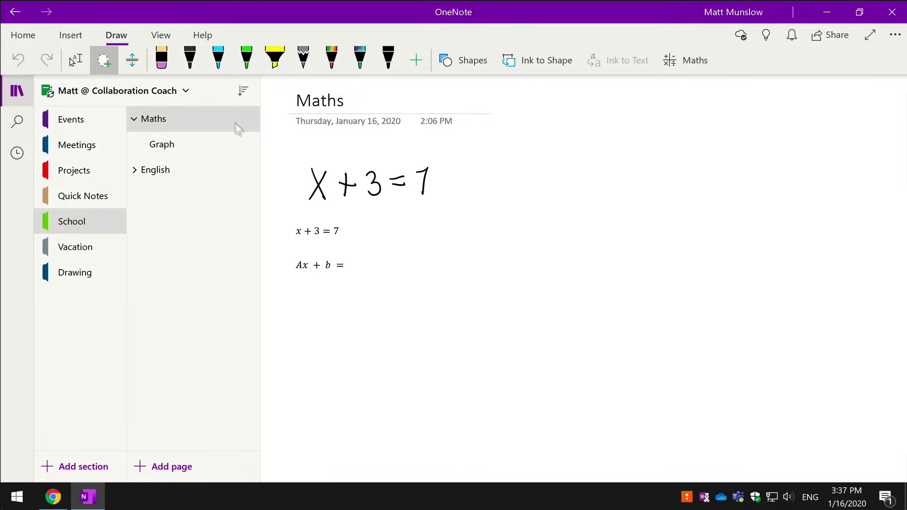
pyautogui.moveTo(288, 144)
pyautogui.mouseDown()
pyautogui.moveTo(458, 155)
pyautogui.moveTo(459, 185)
pyautogui.moveTo(389, 229)
pyautogui.moveTo(304, 216)
pyautogui.moveTo(288, 166)
pyautogui.moveTo(302, 134)
pyautogui.mouseUp()
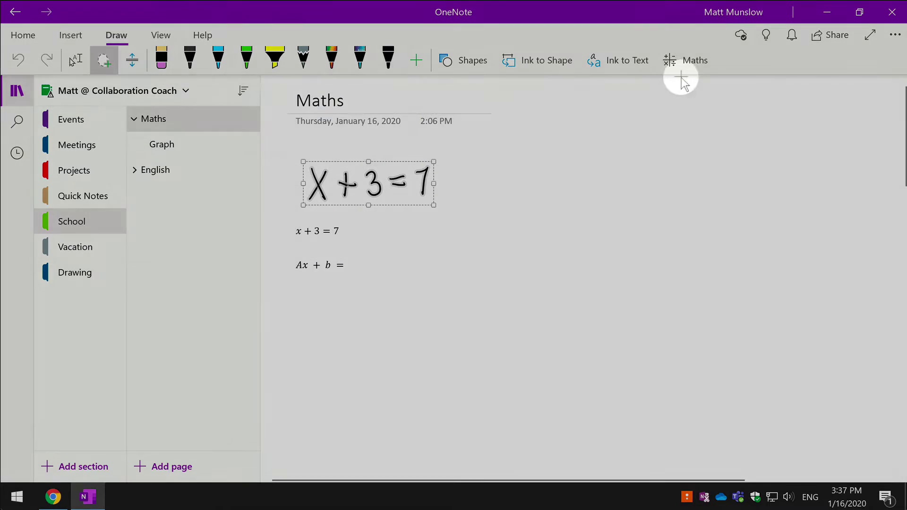
pyautogui.click(689, 67)
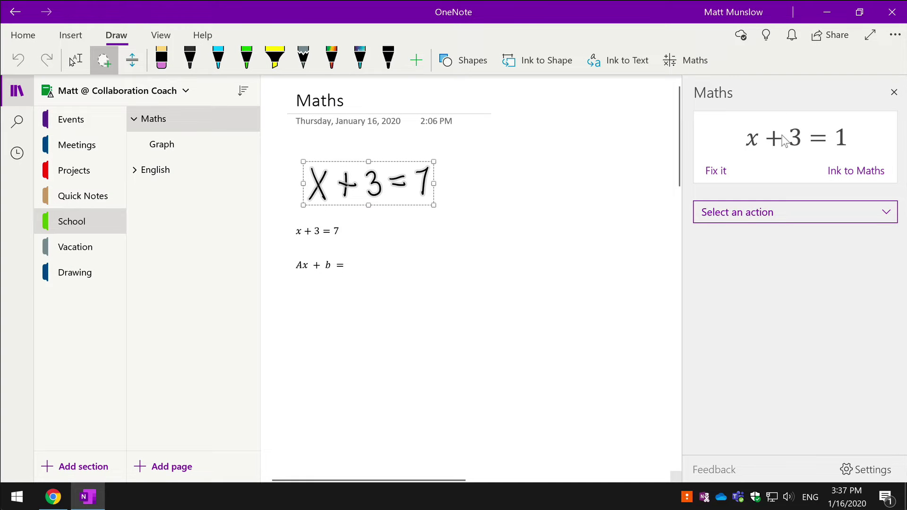
pyautogui.click(894, 92)
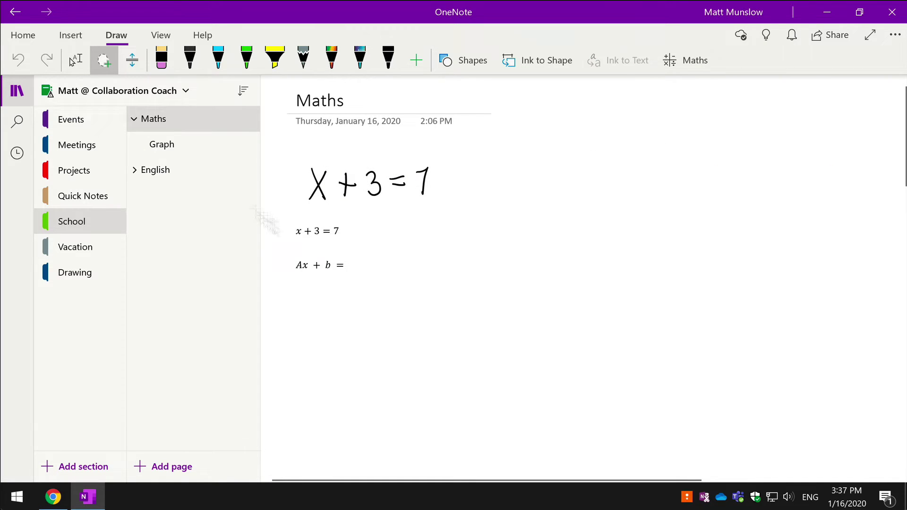
# Select the typed x + 3 = 7 and bring up its Maths actions list
pyautogui.click(73, 61)
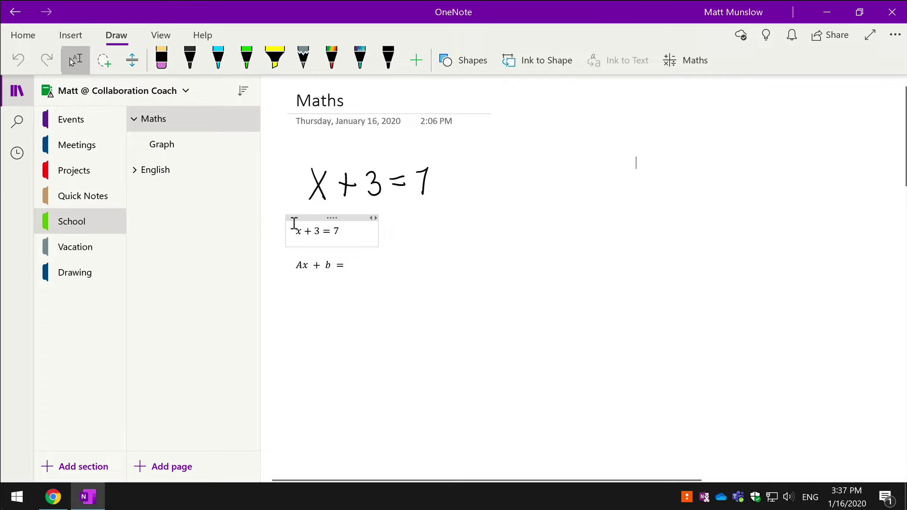
pyautogui.moveTo(293, 230); pyautogui.dragTo(346, 238)
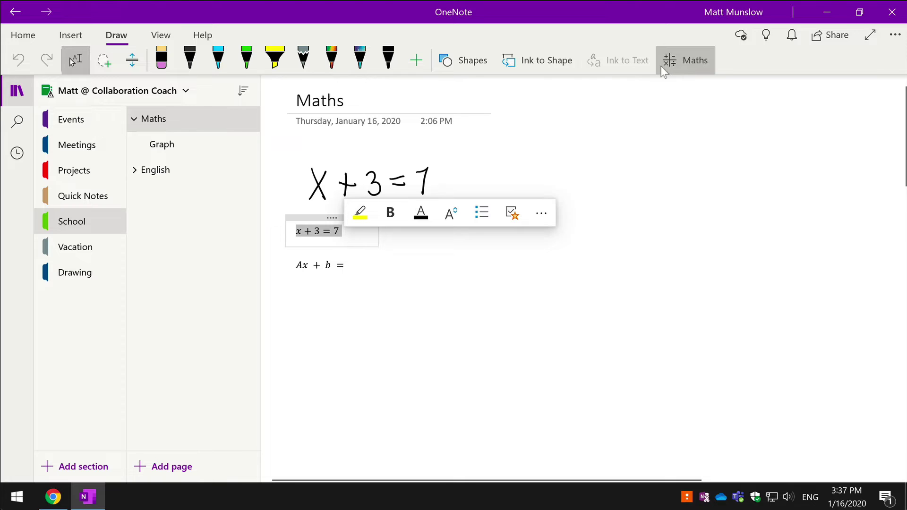
pyautogui.click(690, 62)
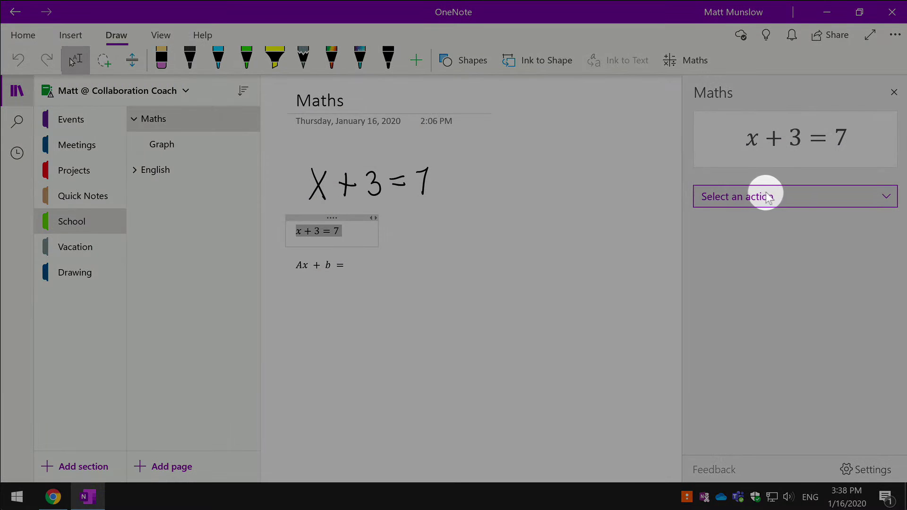
pyautogui.click(768, 195)
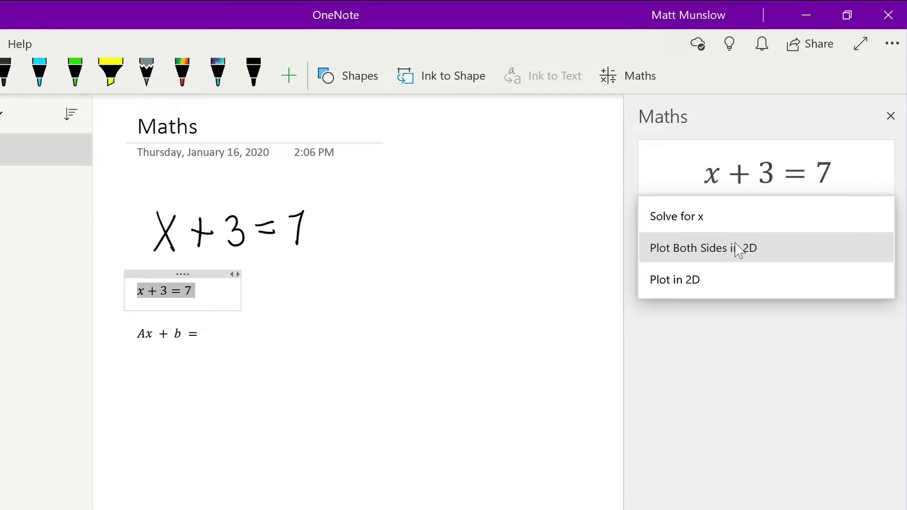
# Solve for x, drag x = 4 under the equation, and move Ax + b = lower
pyautogui.click(769, 223)
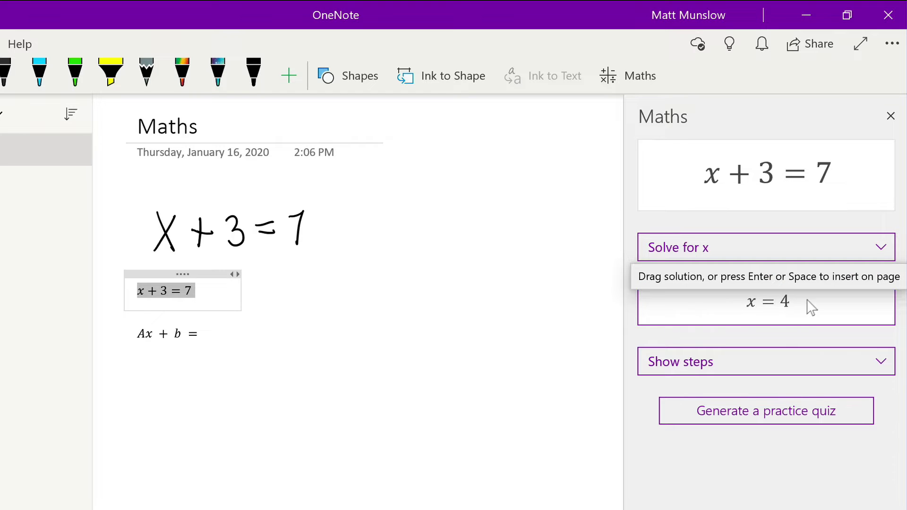
pyautogui.click(766, 273)
pyautogui.moveTo(767, 273); pyautogui.dragTo(260, 253)
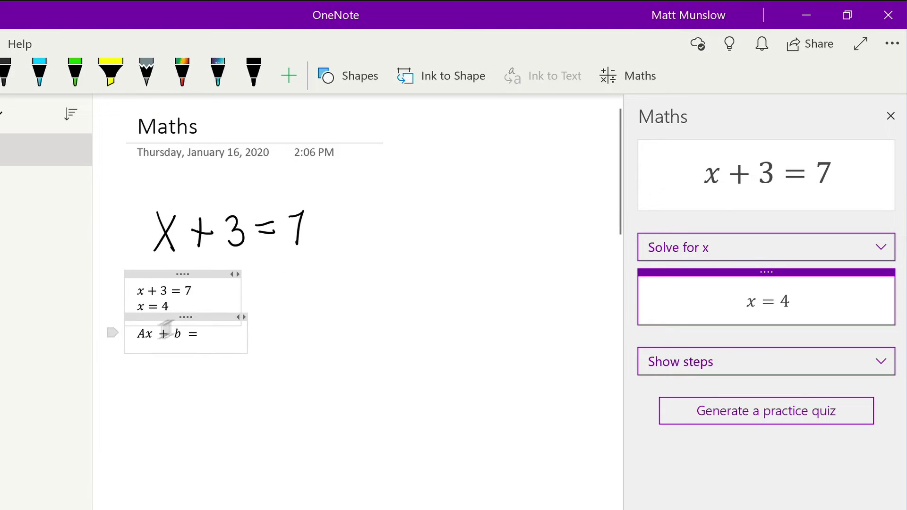
pyautogui.moveTo(175, 330); pyautogui.dragTo(175, 351)
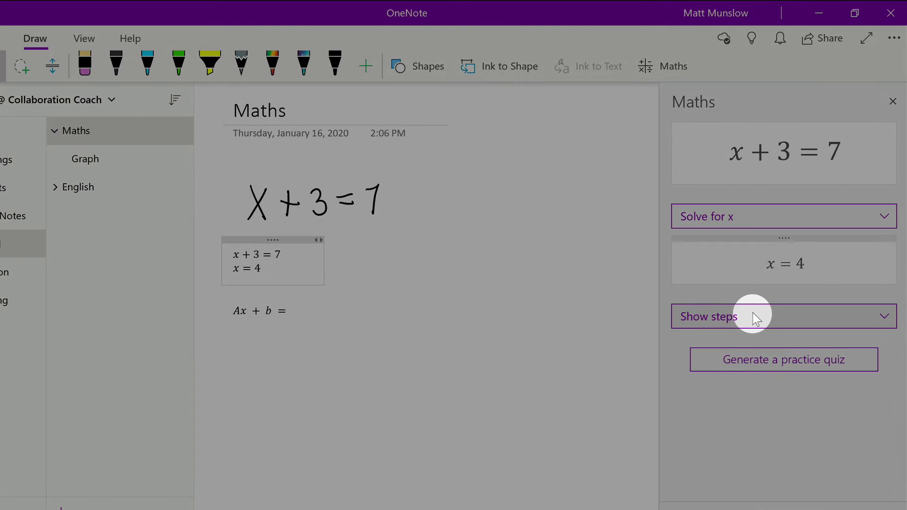
# Copy the Steps for Solving Linear Equation beside the equation and view them in Immersive Reader
pyautogui.click(752, 315)
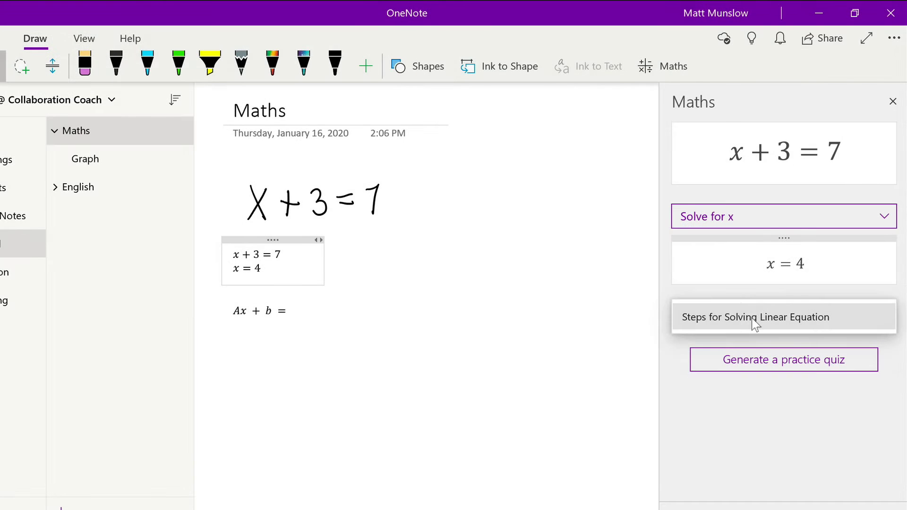
pyautogui.click(754, 318)
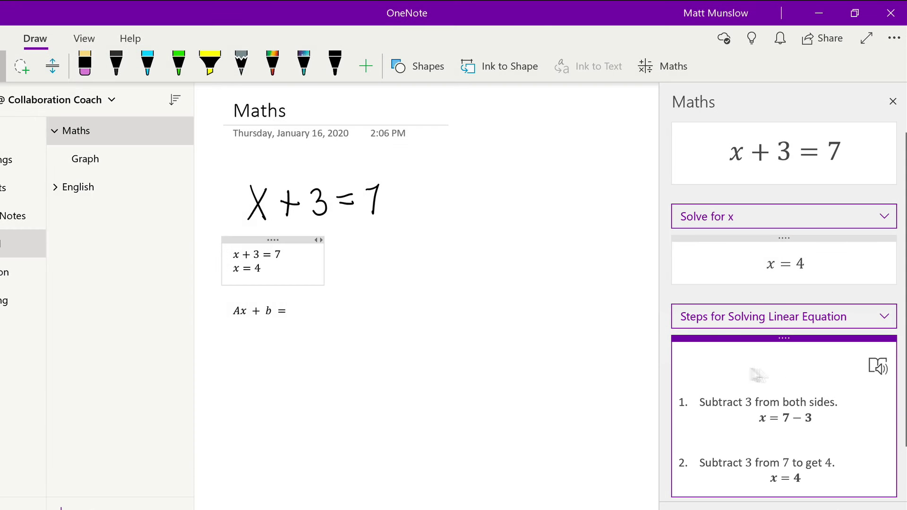
pyautogui.moveTo(758, 375); pyautogui.dragTo(374, 222)
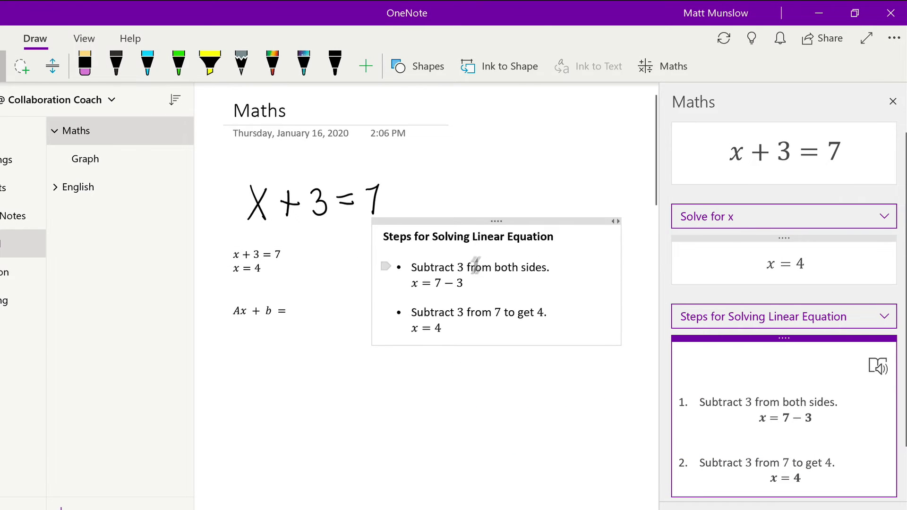
pyautogui.moveTo(487, 221); pyautogui.dragTo(430, 221)
pyautogui.click(611, 270)
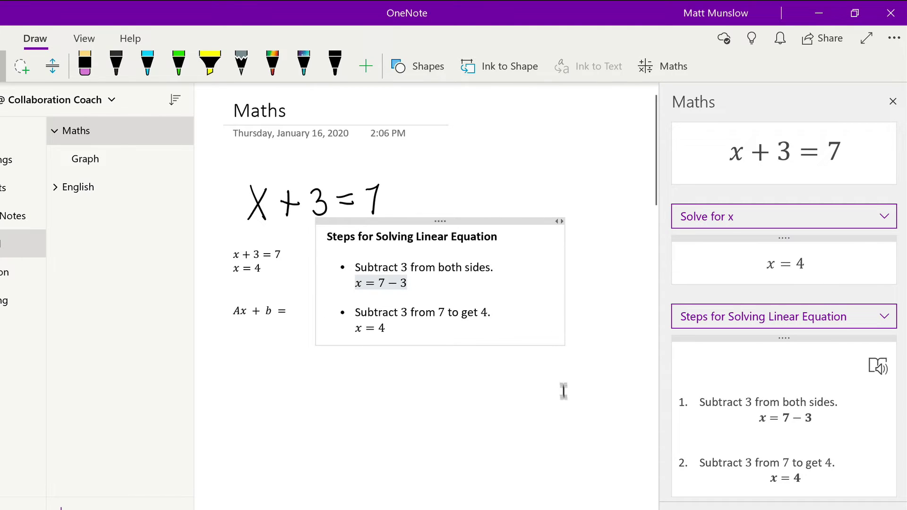
pyautogui.click(878, 371)
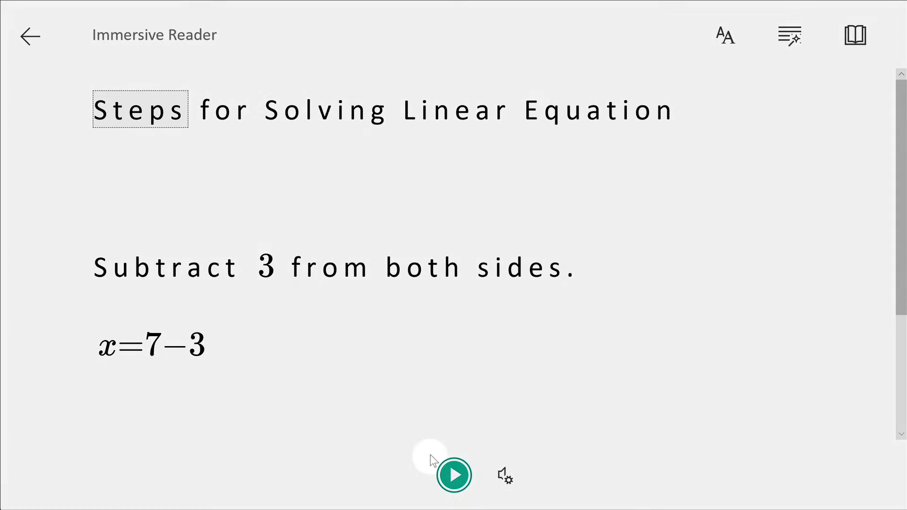
pyautogui.click(455, 475)
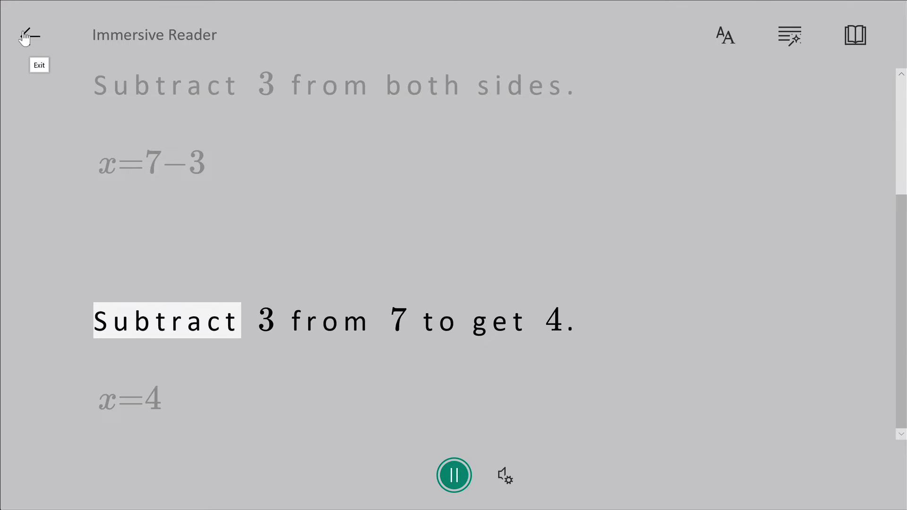
pyautogui.click(455, 478)
pyautogui.click(30, 36)
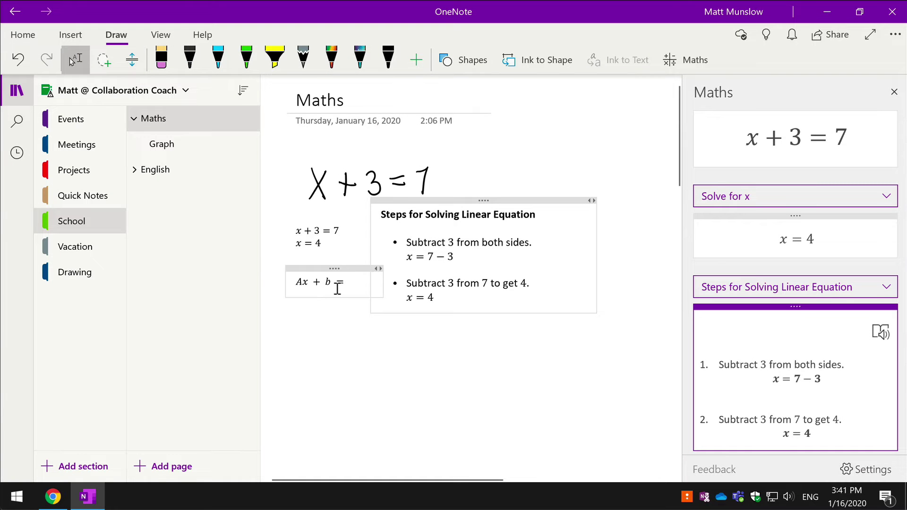
# Drag Ax + b = further down, select it, and list its Maths actions
pyautogui.moveTo(346, 267); pyautogui.dragTo(346, 353)
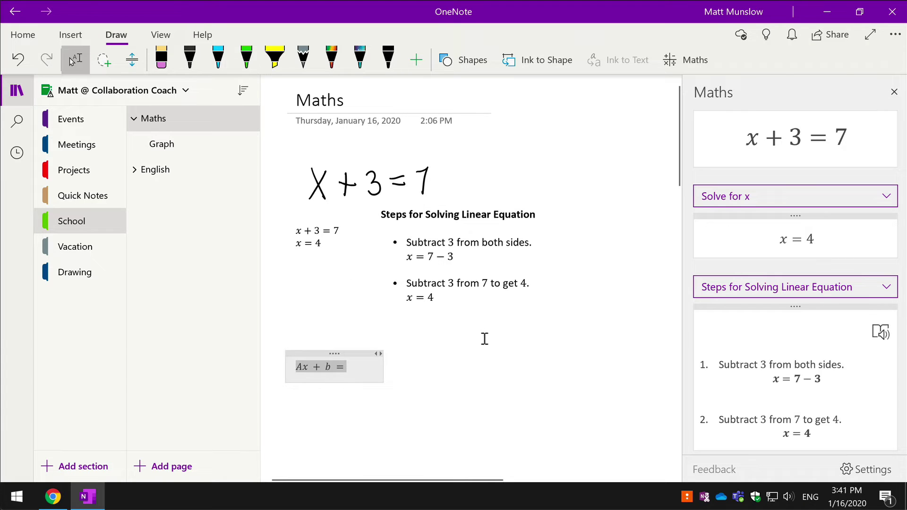
pyautogui.click(391, 321)
pyautogui.moveTo(362, 367); pyautogui.dragTo(299, 368)
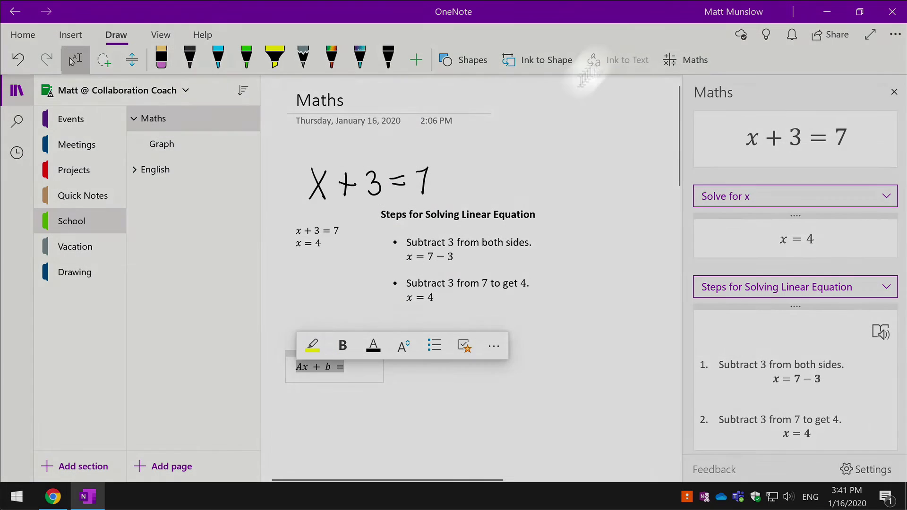
pyautogui.click(687, 62)
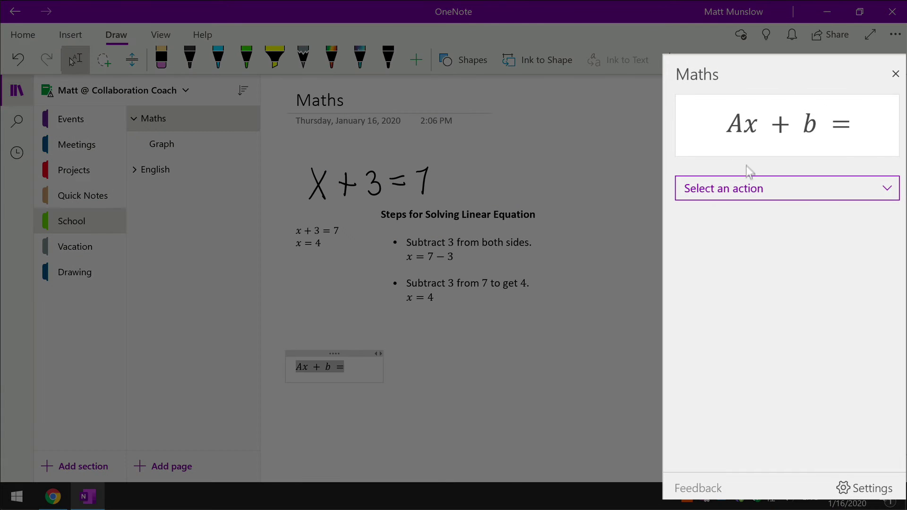
pyautogui.click(756, 188)
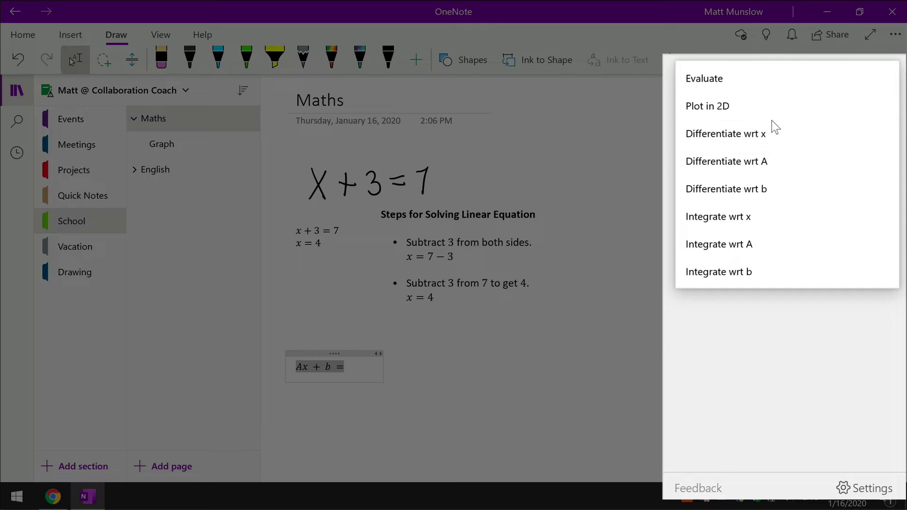
# Plot Ax + b in 2D and try zooming in, out and resetting the view
pyautogui.click(736, 114)
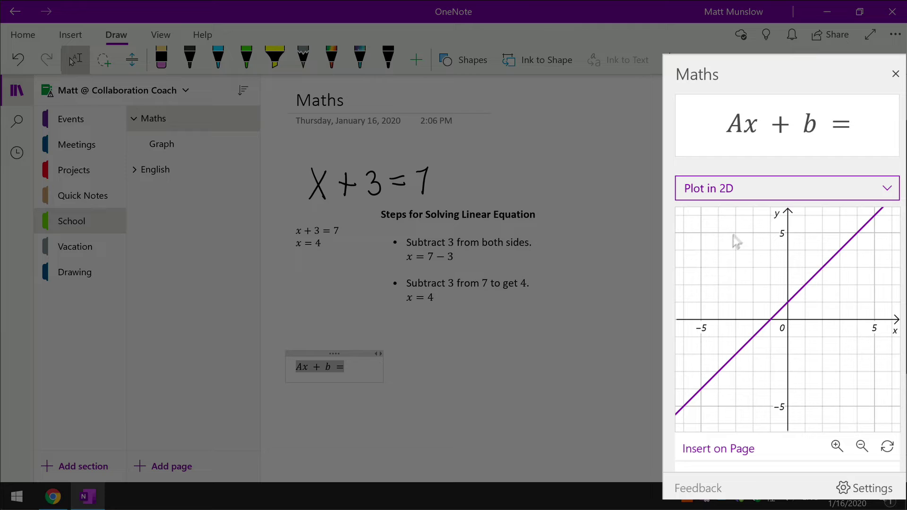
pyautogui.click(837, 446)
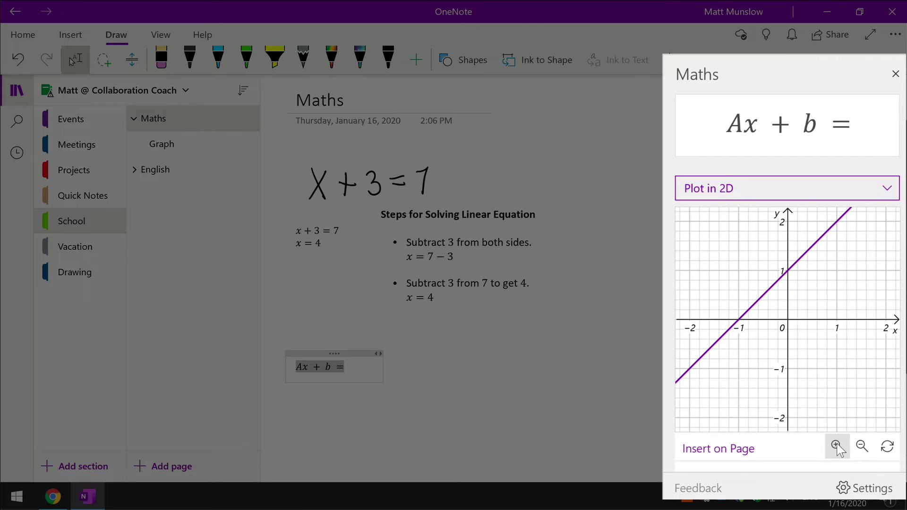
pyautogui.click(862, 447)
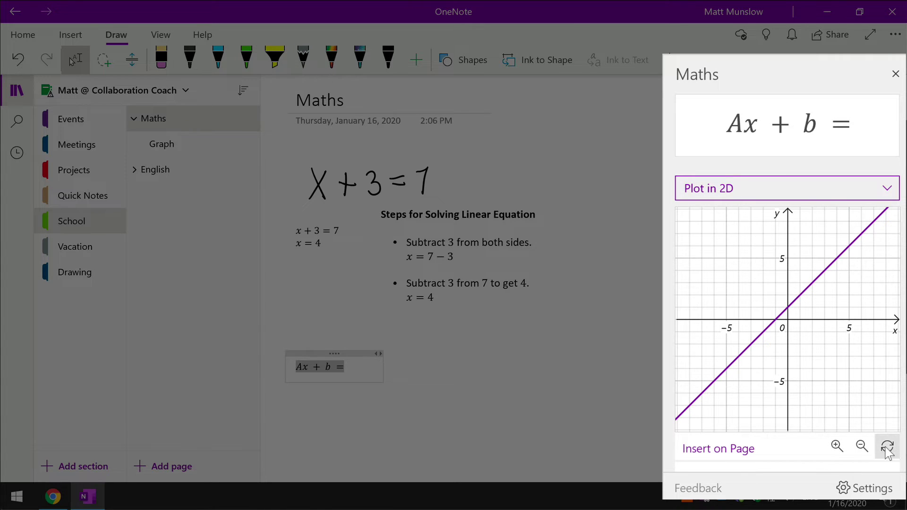
pyautogui.click(888, 446)
# Raise A to 1.7 and b to 2, then start a new line under Ax + b =
pyautogui.moveTo(687, 358)
pyautogui.scroll(-3, 671, 334)
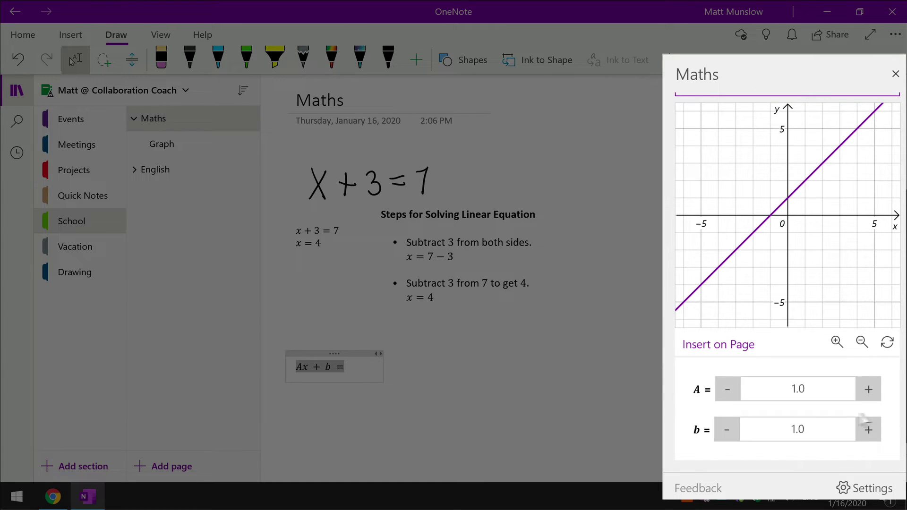
pyautogui.click(874, 395)
pyautogui.click(875, 396)
pyautogui.click(875, 396)
pyautogui.click(874, 396)
pyautogui.click(875, 396)
pyautogui.click(867, 430)
pyautogui.click(867, 430)
pyautogui.click(868, 430)
pyautogui.click(868, 430)
pyautogui.click(867, 430)
pyautogui.click(868, 430)
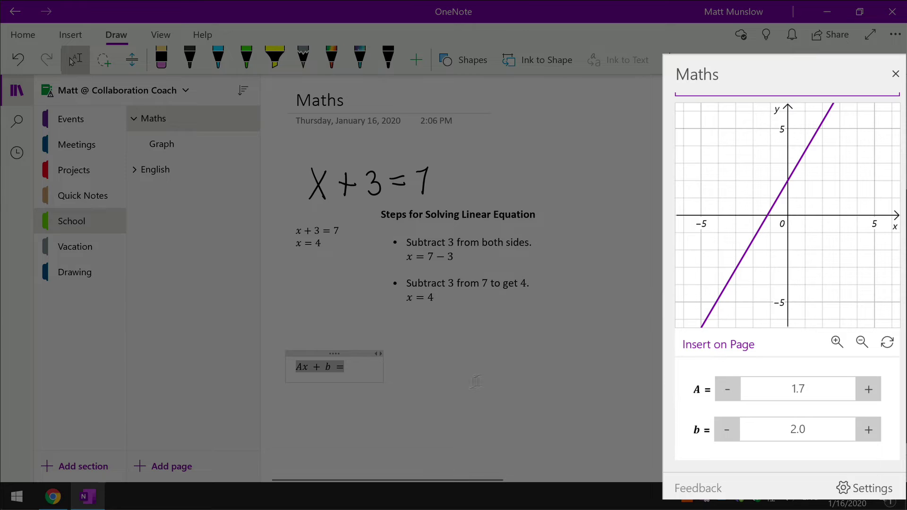
pyautogui.press('Return')
pyautogui.press('Return')
# Insert the adjusted Ax + b graph onto the Maths page
pyautogui.click(727, 344)
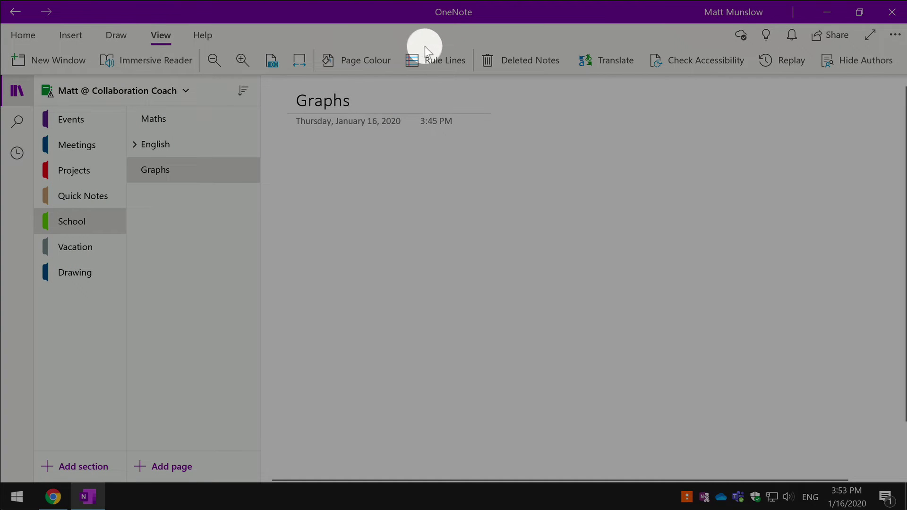
# Apply narrow rule lines to the Graphs page, add an empty School page, and return to Graphs
pyautogui.click(427, 52)
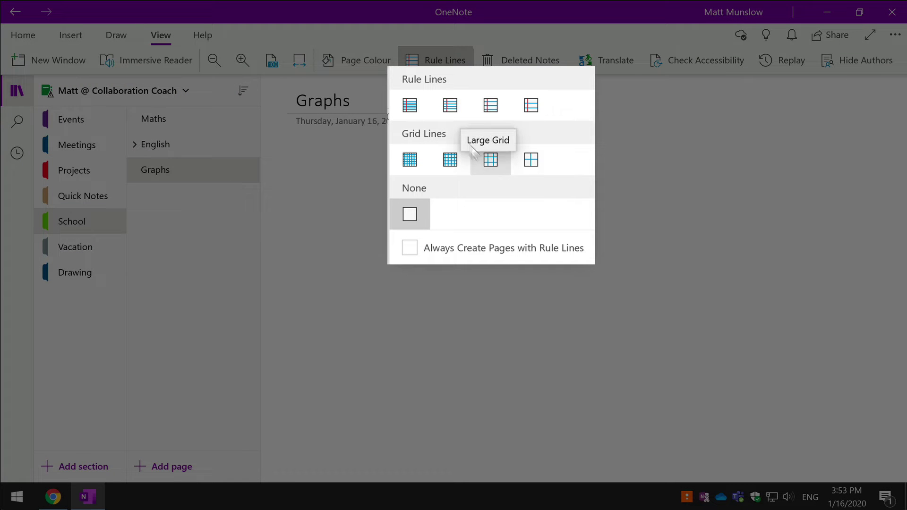
pyautogui.click(418, 108)
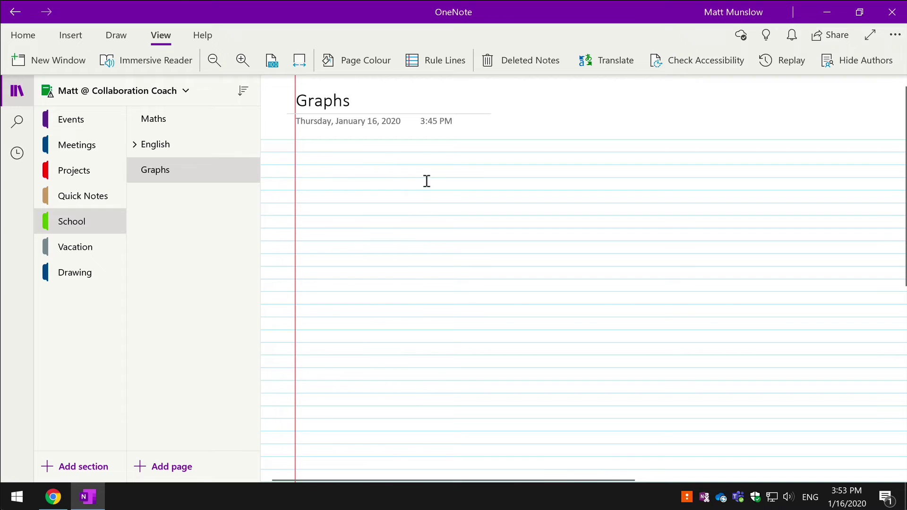
pyautogui.click(437, 67)
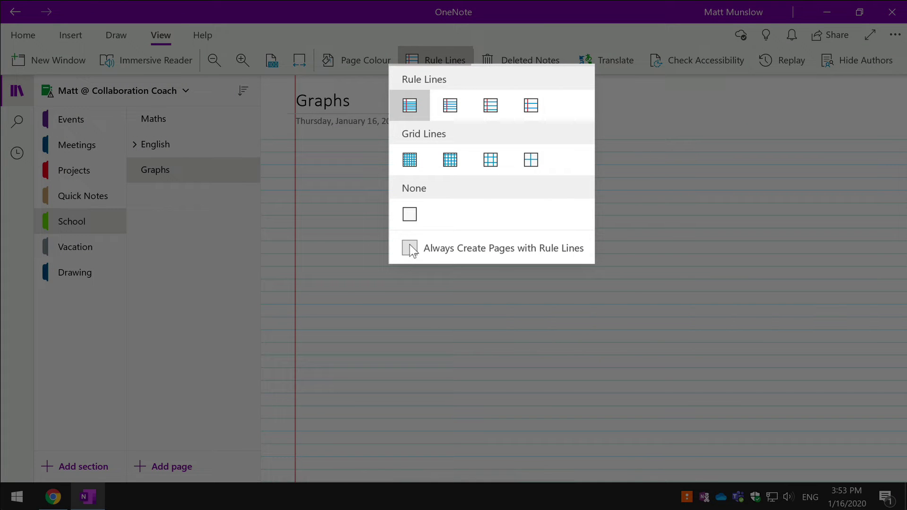
pyautogui.click(410, 249)
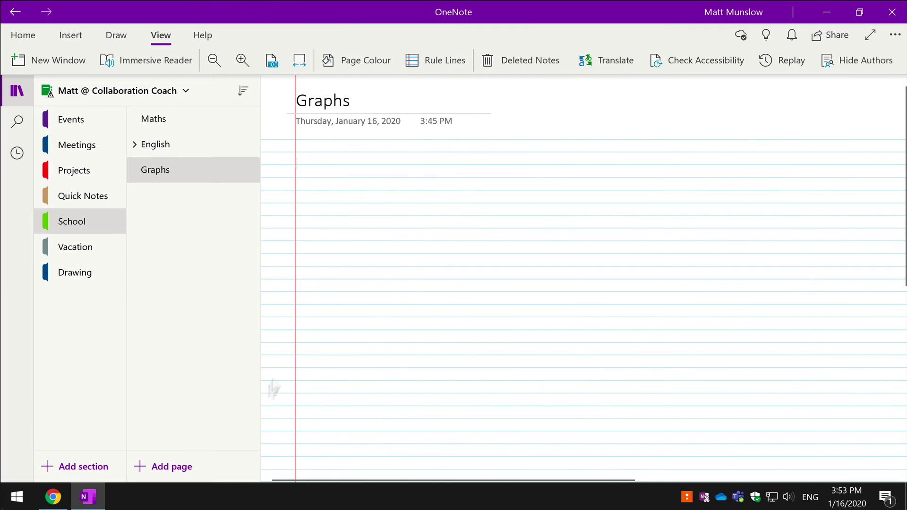
pyautogui.click(181, 466)
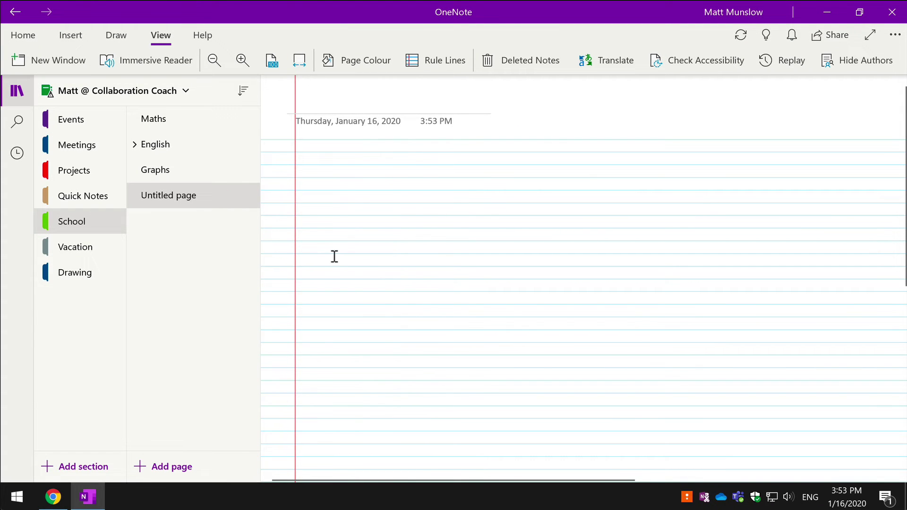
pyautogui.click(182, 173)
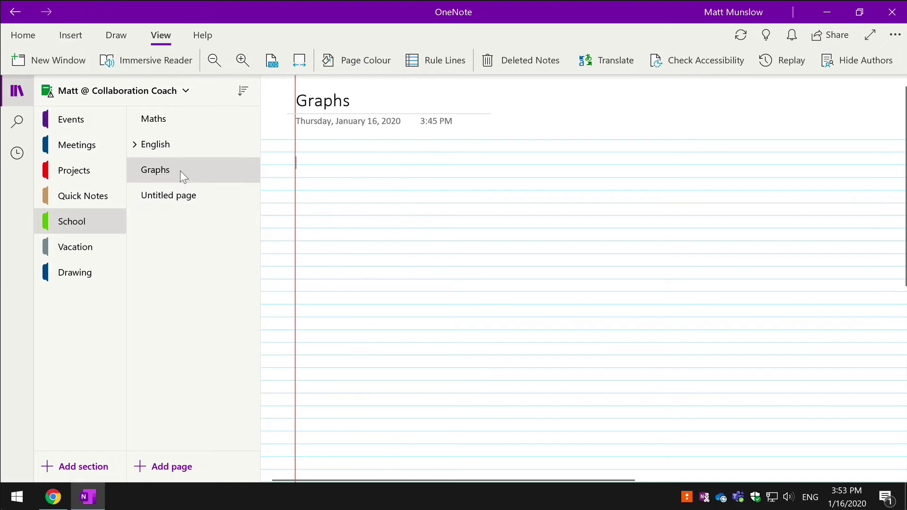
# Try fine and large grid lines on the Graphs page, settling on a medium-sized grid
pyautogui.click(441, 67)
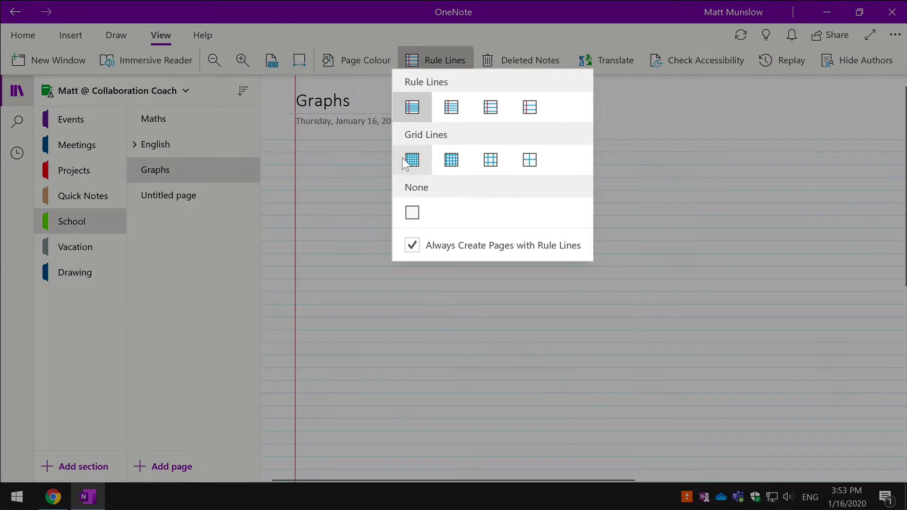
pyautogui.click(410, 159)
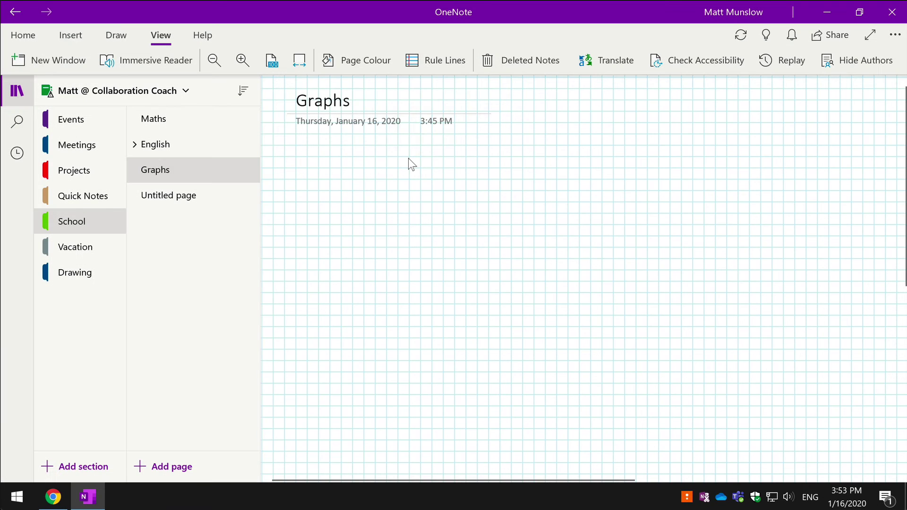
pyautogui.click(426, 64)
pyautogui.click(492, 160)
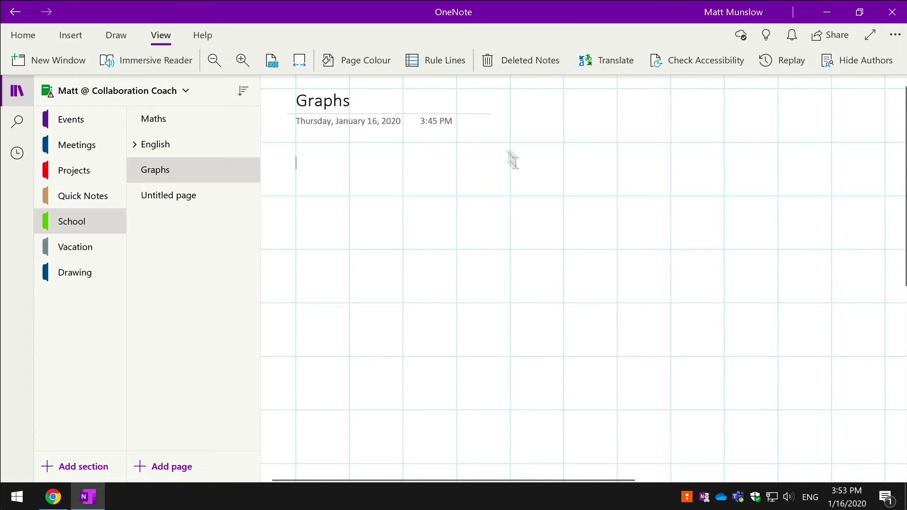
pyautogui.click(436, 60)
pyautogui.click(454, 165)
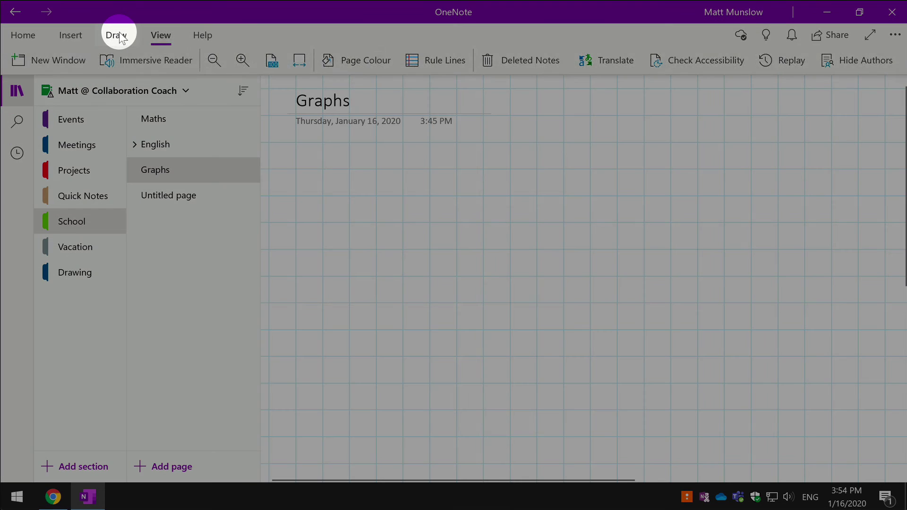
# Draw the two-axis X-Y graph shape below the Graphs title
pyautogui.click(116, 35)
pyautogui.click(466, 60)
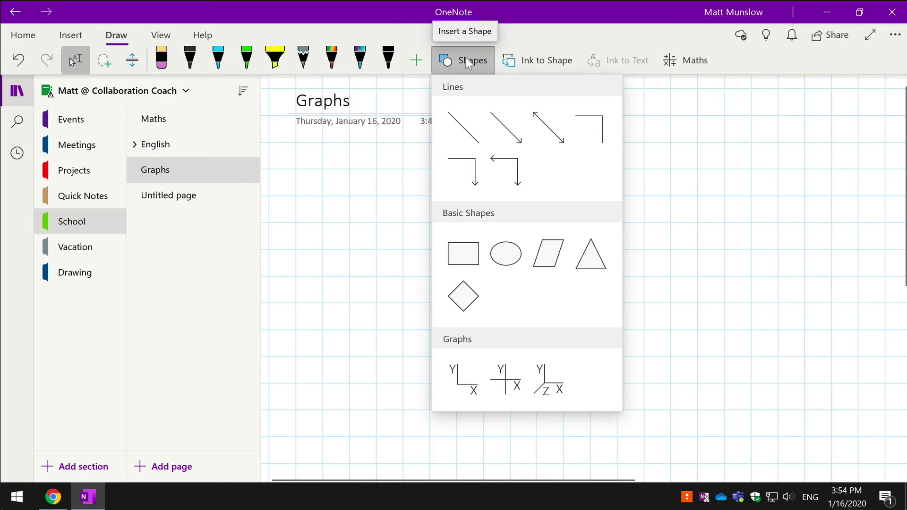
pyautogui.click(469, 381)
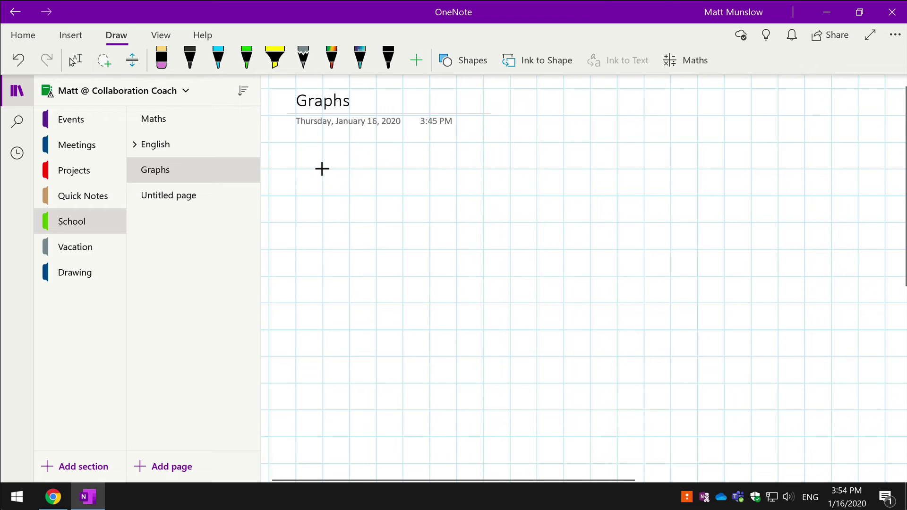
pyautogui.moveTo(322, 168)
pyautogui.mouseDown()
pyautogui.moveTo(455, 302)
pyautogui.moveTo(543, 326)
pyautogui.moveTo(590, 326)
pyautogui.moveTo(581, 277)
pyautogui.moveTo(581, 326)
pyautogui.moveTo(626, 330)
pyautogui.moveTo(586, 330)
pyautogui.moveTo(579, 308)
pyautogui.moveTo(589, 331)
pyautogui.mouseUp()
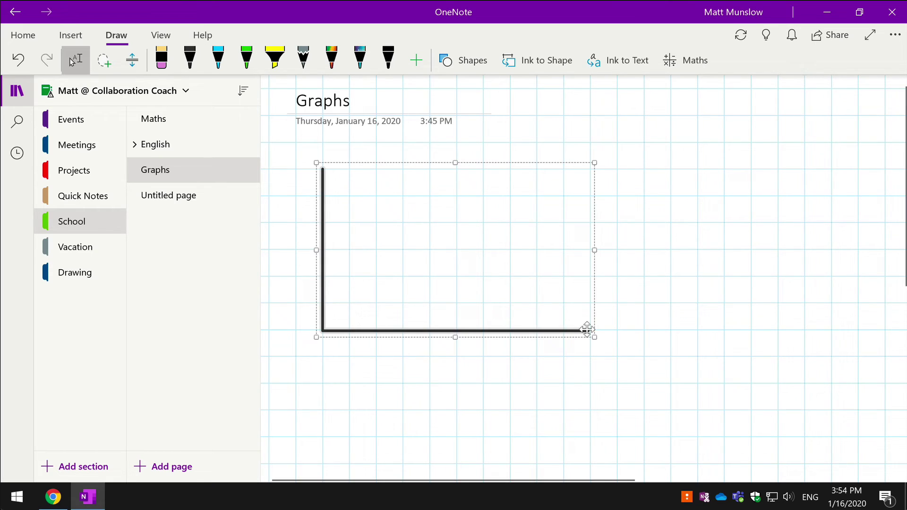
pyautogui.click(630, 276)
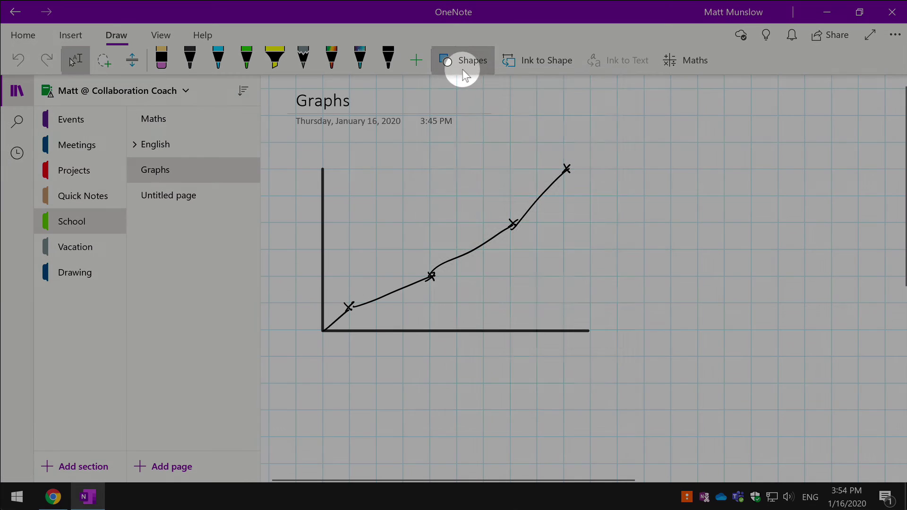
# Add a three-axis graph shape beside the plot, then shrink and reposition it
pyautogui.click(466, 61)
pyautogui.click(547, 395)
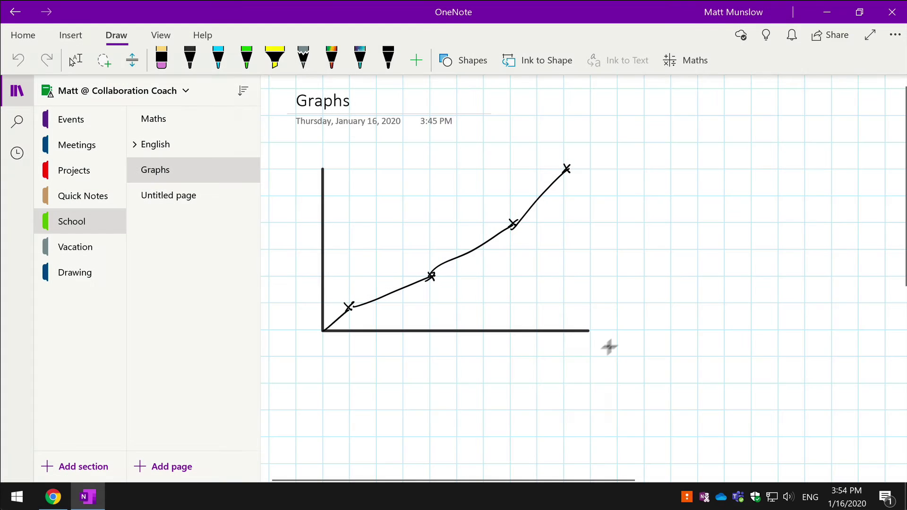
pyautogui.moveTo(628, 157); pyautogui.dragTo(816, 306)
pyautogui.click(75, 60)
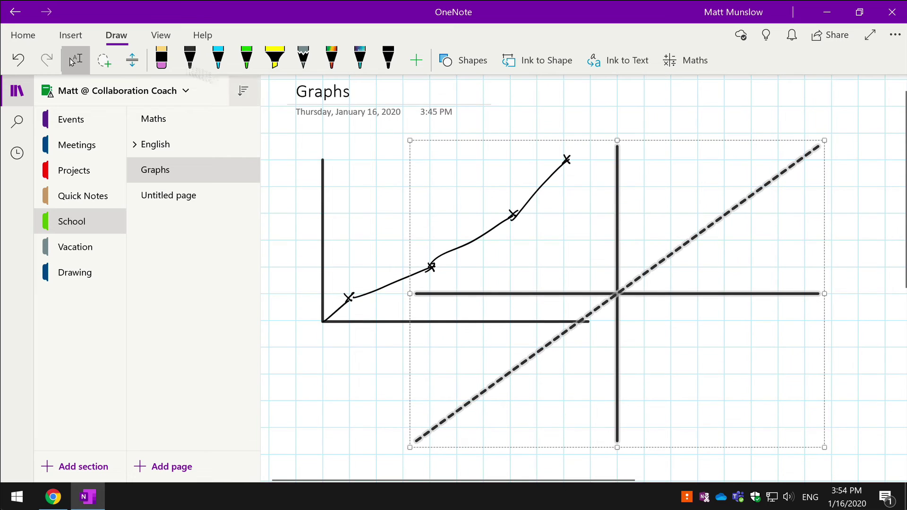
pyautogui.moveTo(620, 298); pyautogui.dragTo(722, 269)
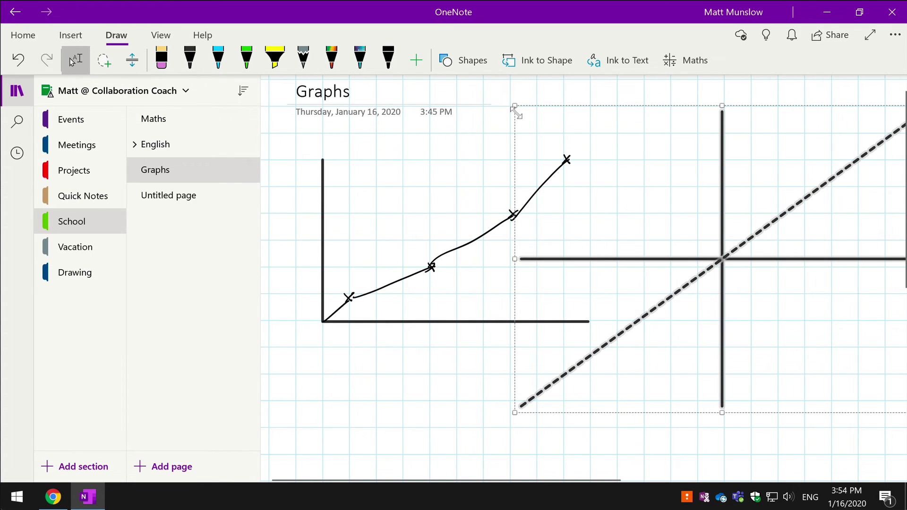
pyautogui.moveTo(512, 111); pyautogui.dragTo(587, 158)
pyautogui.moveTo(794, 264); pyautogui.dragTo(762, 226)
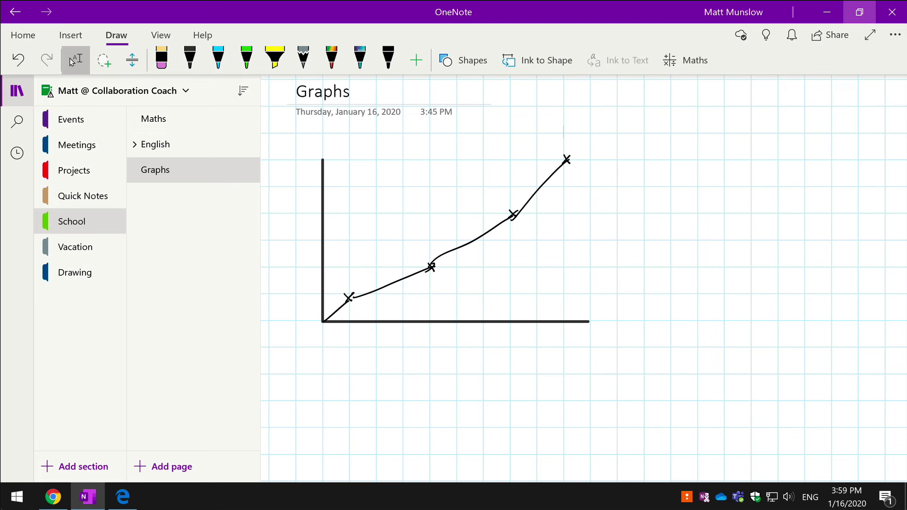
# Share the notebook with a colleague picked from the name suggestions, sending them an edit link
pyautogui.click(563, 131)
pyautogui.click(830, 38)
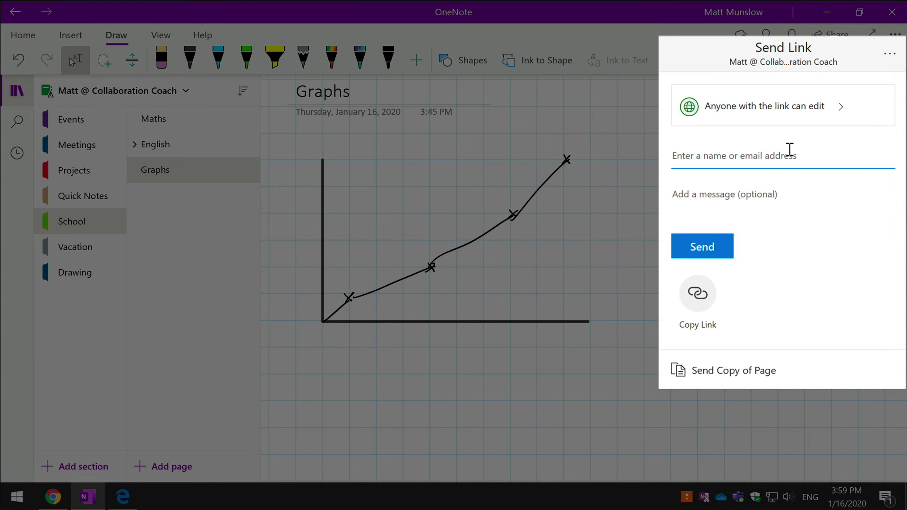
pyautogui.write('megan')
pyautogui.click(751, 196)
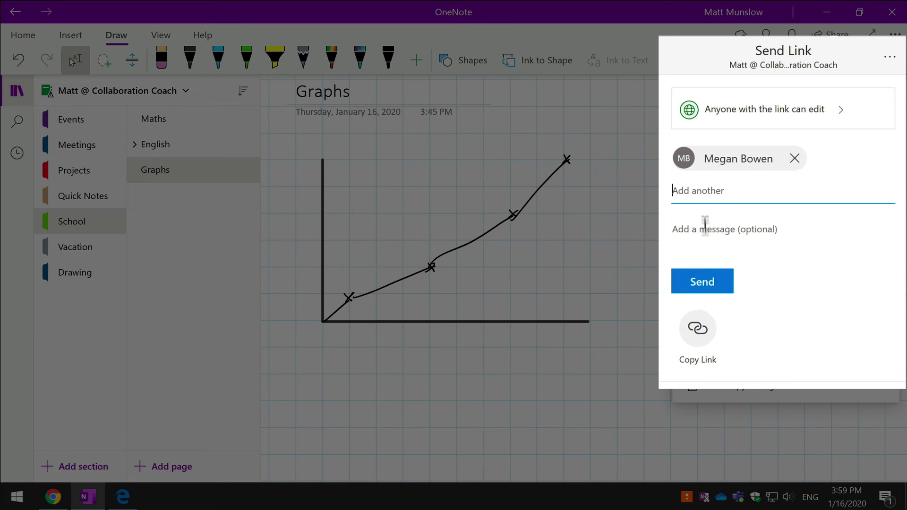
pyautogui.click(699, 281)
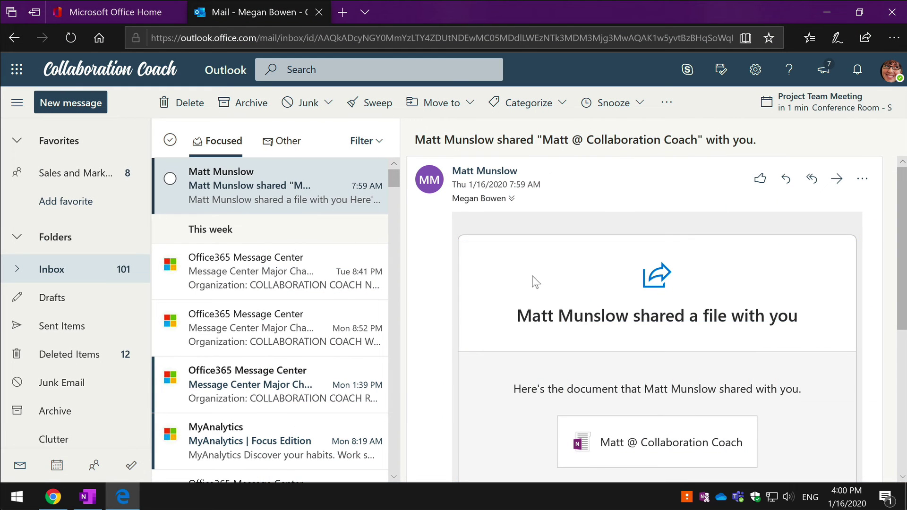
# Scroll down the sharing email and open the shared notebook from it
pyautogui.scroll(-4, 532, 280)
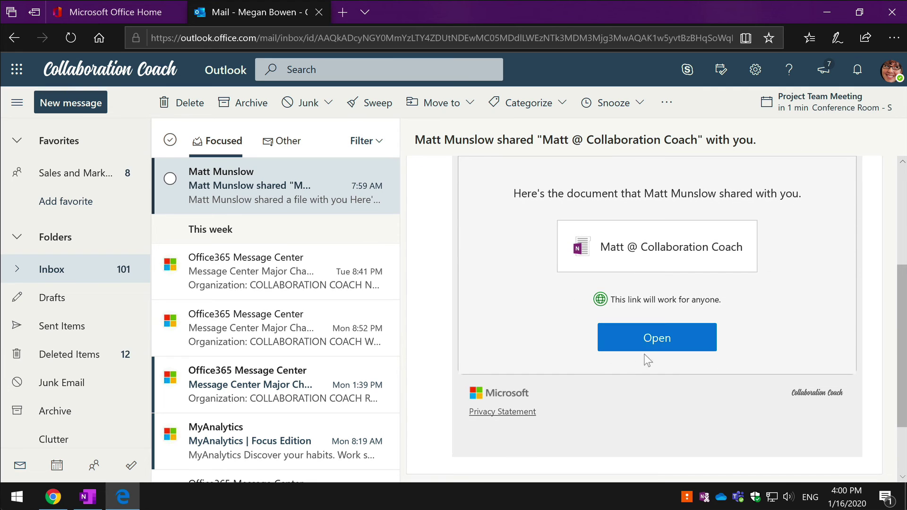
pyautogui.click(662, 338)
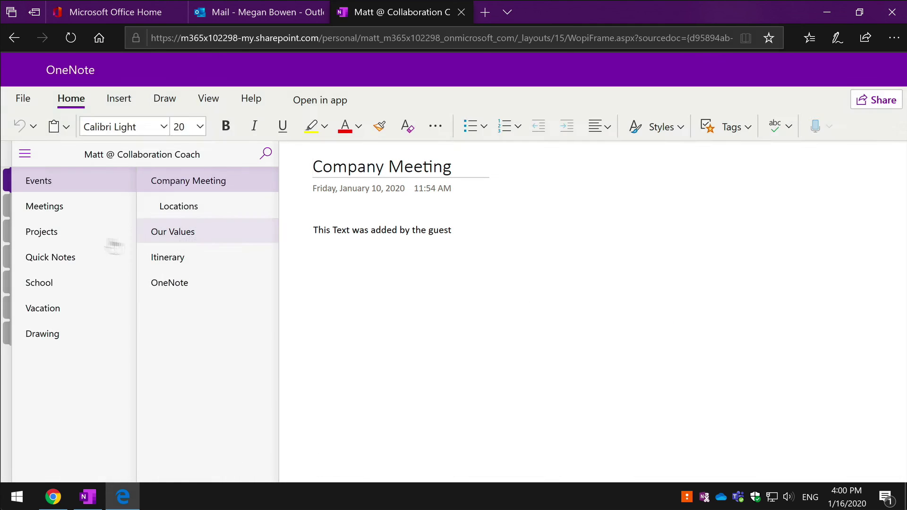
# In the School section's Maths page, circle the equation and solving steps in red ink
pyautogui.click(43, 283)
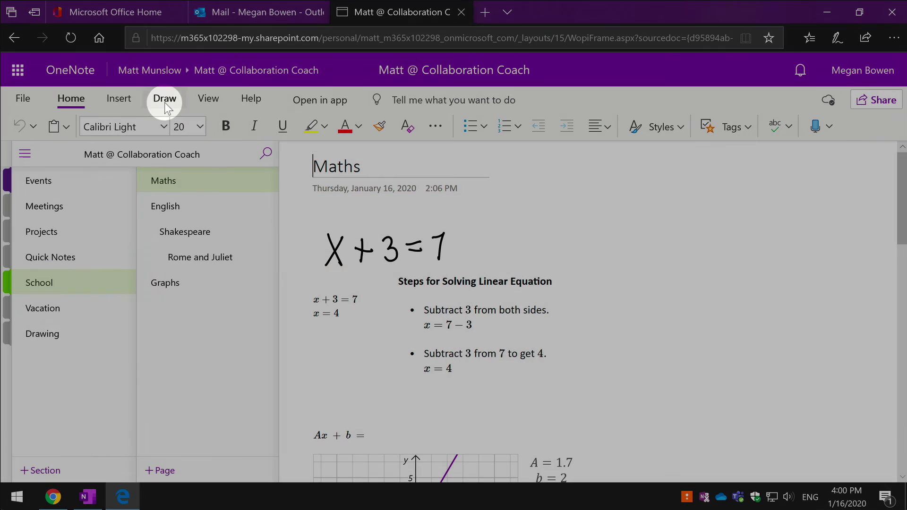
pyautogui.click(165, 104)
pyautogui.click(252, 126)
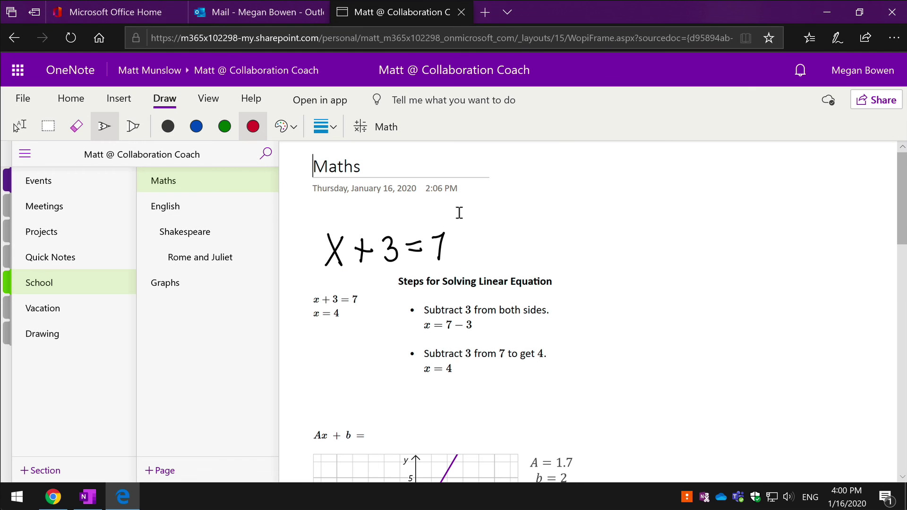
pyautogui.moveTo(460, 212)
pyautogui.mouseDown()
pyautogui.moveTo(600, 365)
pyautogui.moveTo(308, 287)
pyautogui.moveTo(520, 227)
pyautogui.mouseUp()
# Add the note 'This is great' beside the circled equation
pyautogui.click(19, 126)
pyautogui.click(625, 238)
pyautogui.write('This is great')
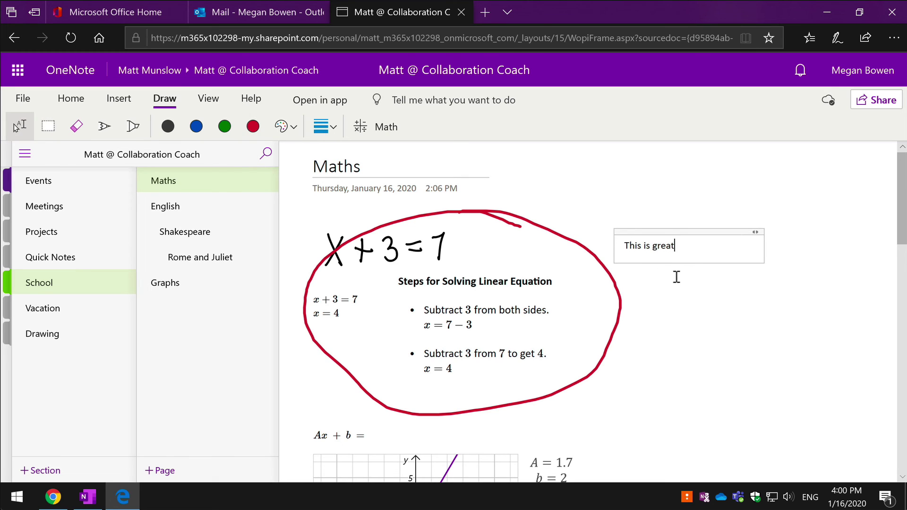